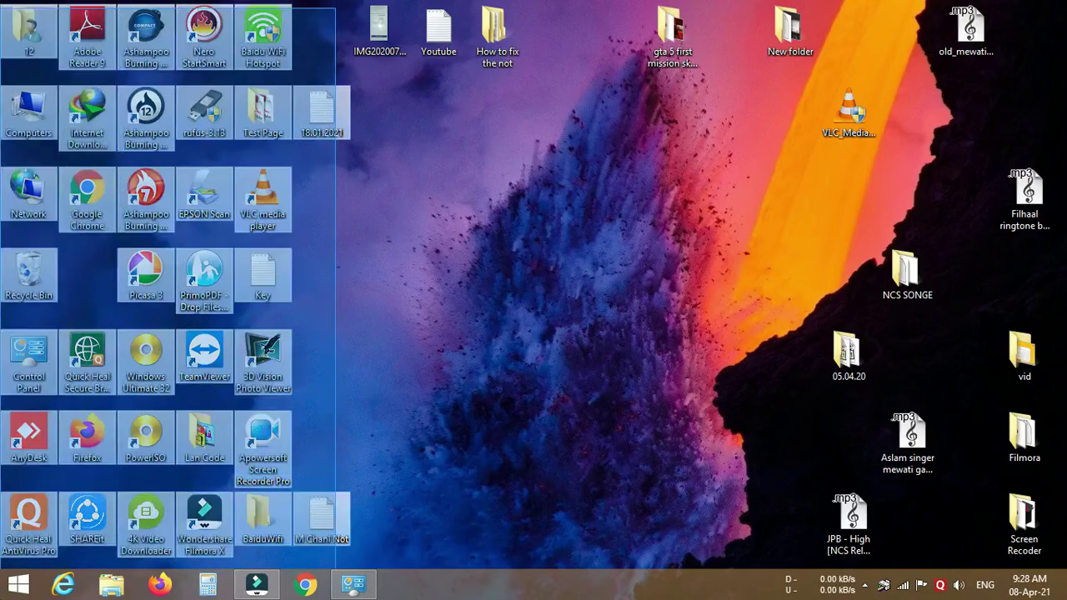
Launch the VLC media player installer from its setup file on the desktop
left_click(486, 227)
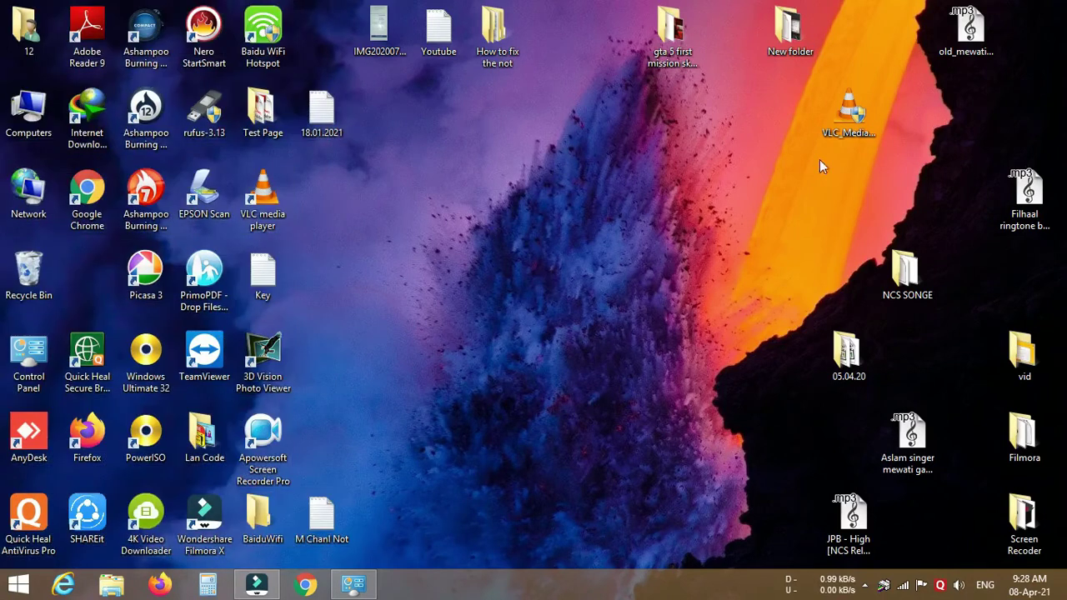
right_click(851, 125)
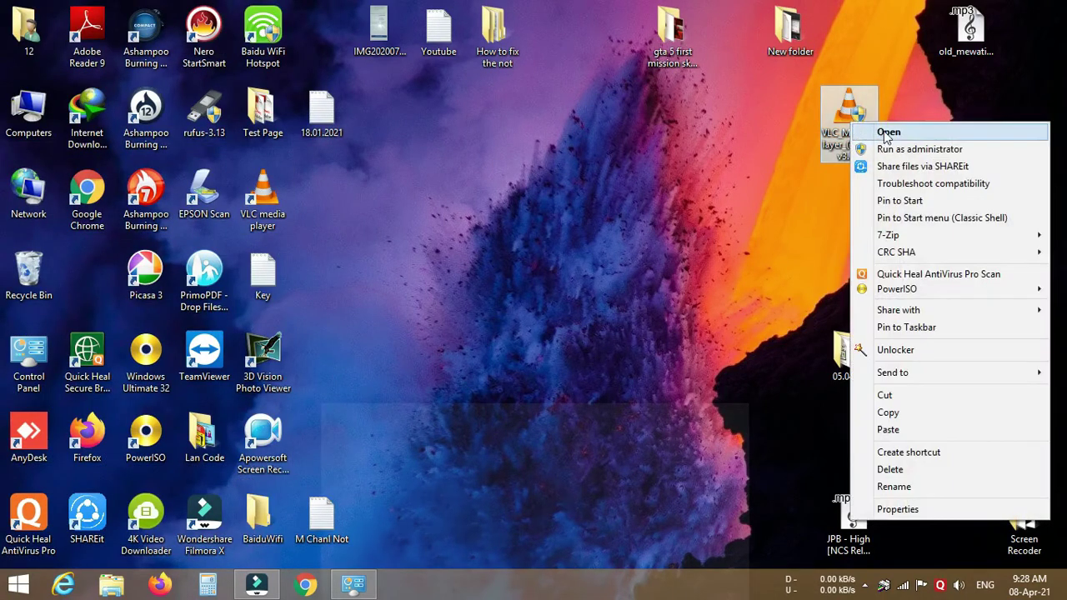
left_click(884, 132)
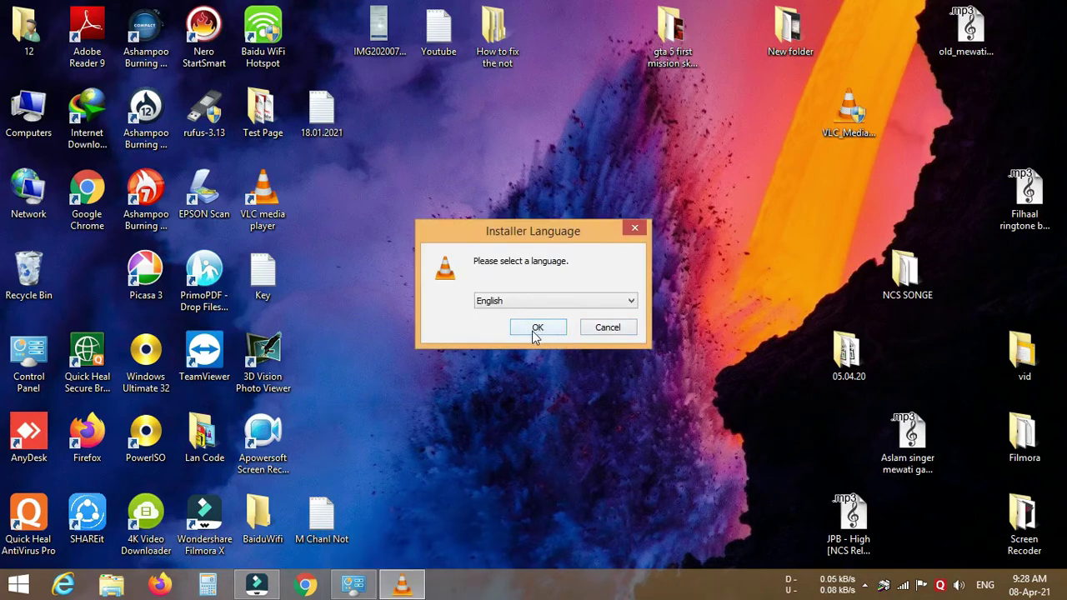
Review the available installer languages, choose English and confirm the language selection
left_click(550, 302)
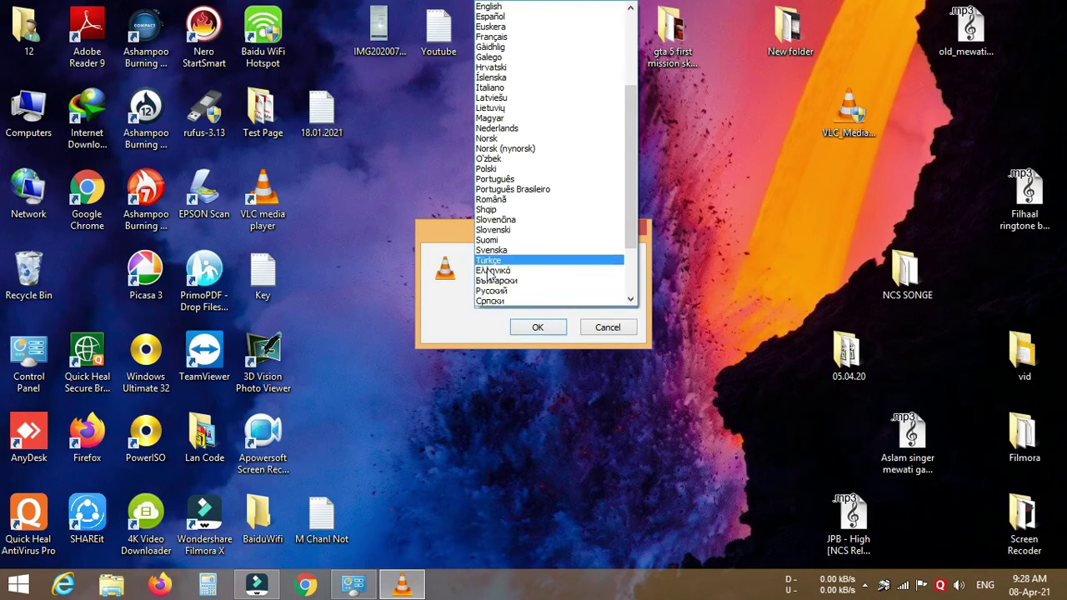
left_click(435, 231)
left_click_drag(560, 248, 569, 438)
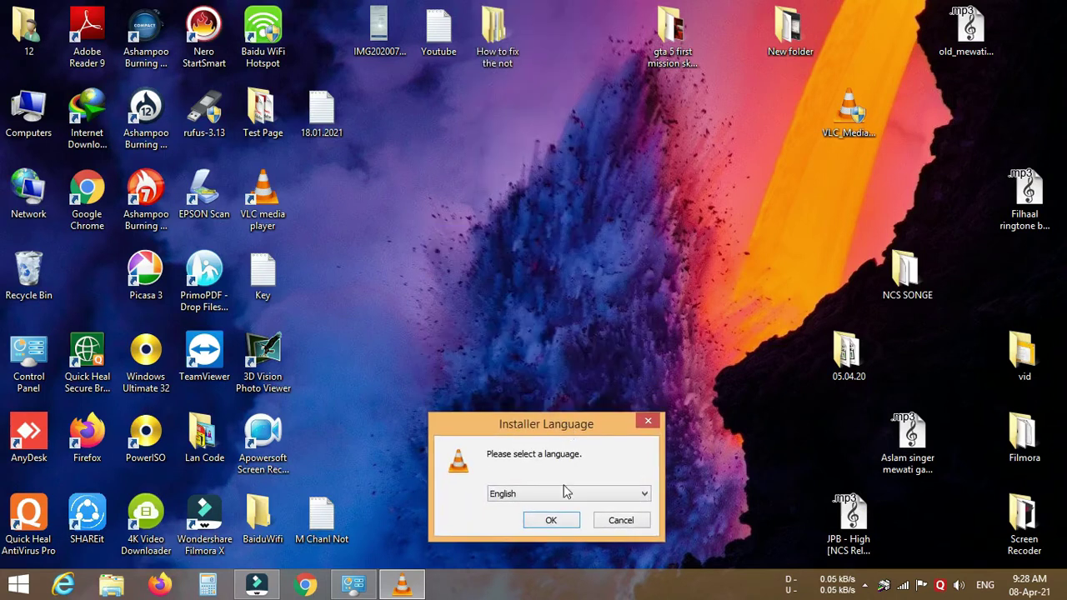
left_click(565, 494)
left_click_drag(640, 317, 647, 238)
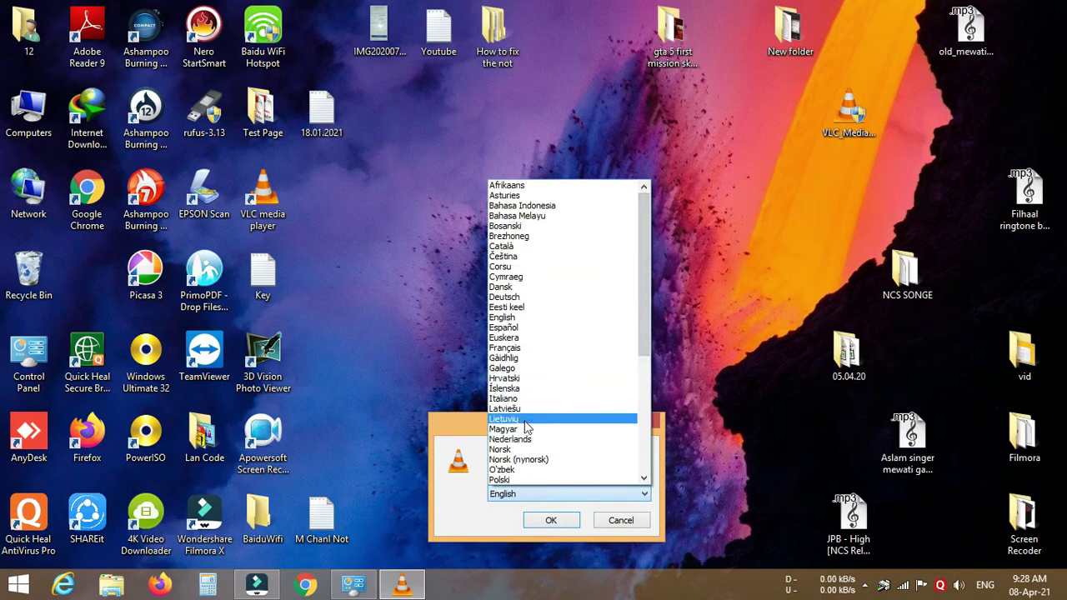
scroll(550, 322, "down", 1)
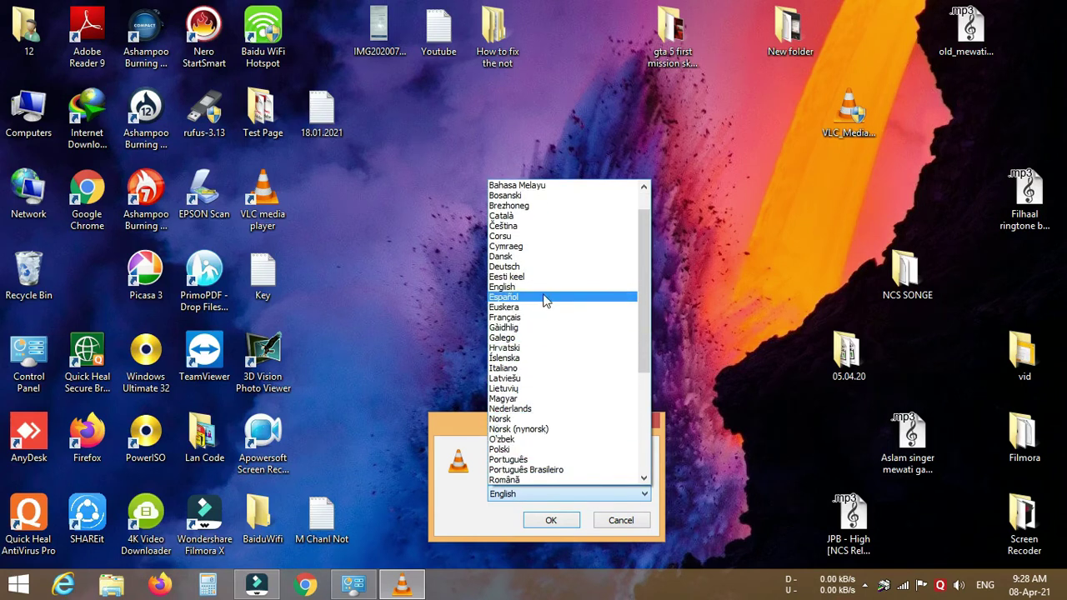
left_click(544, 287)
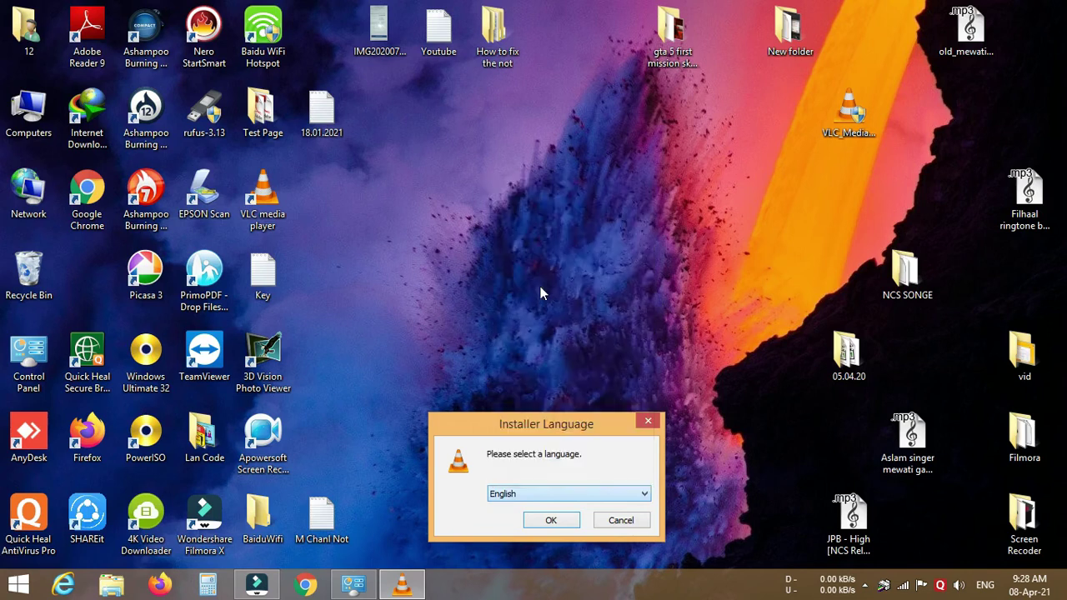
left_click(556, 520)
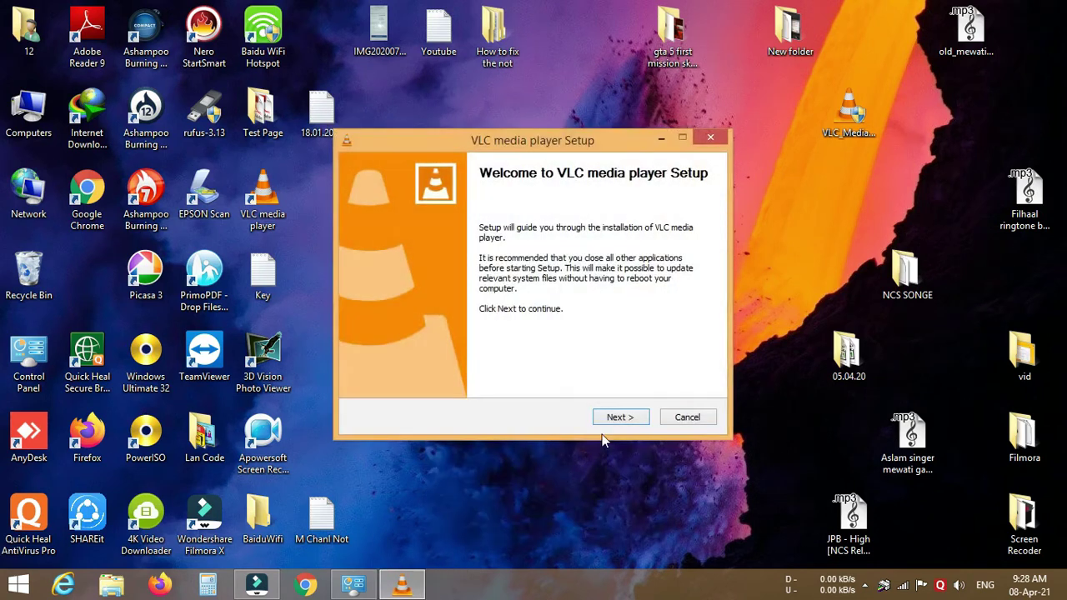
Install VLC media player with the preselected Custom components in C:\Program Files (x86)\VideoLAN\VLC, and finish setup with Run VLC media player enabled
left_click(618, 420)
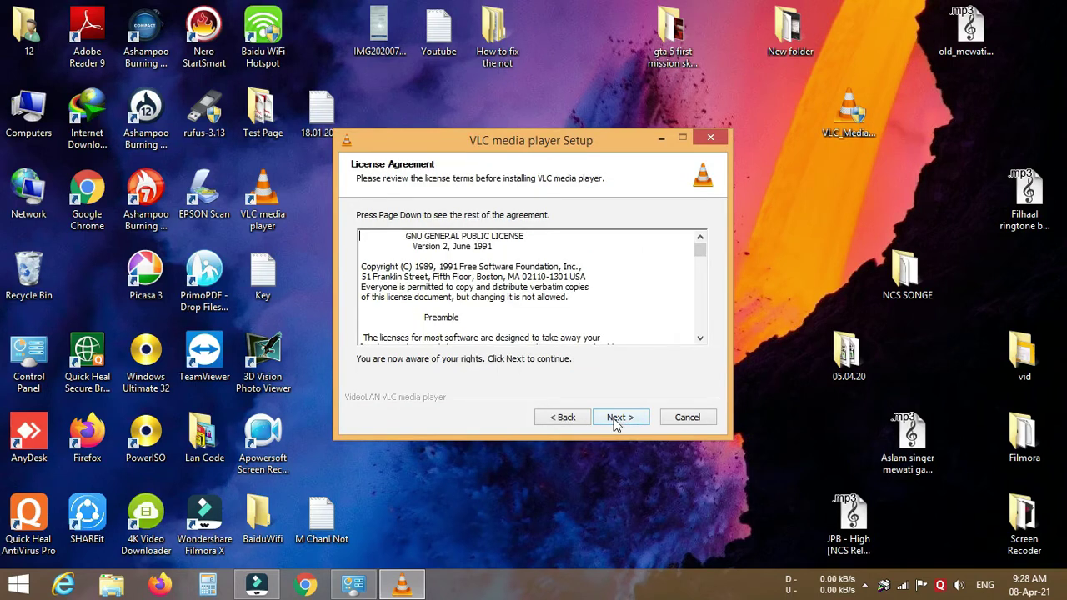
left_click(637, 424)
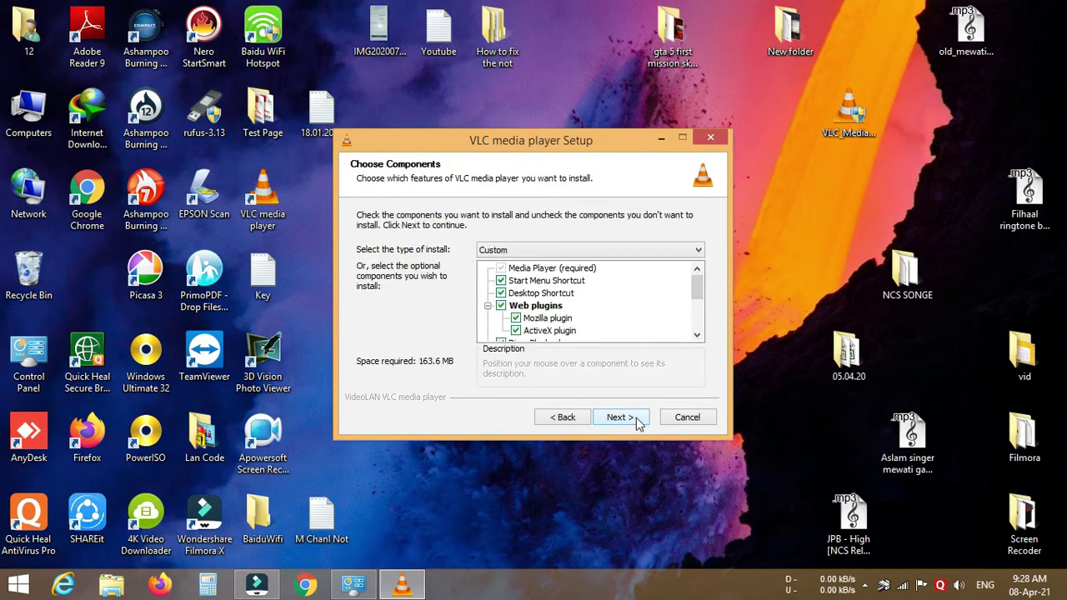
left_click(618, 422)
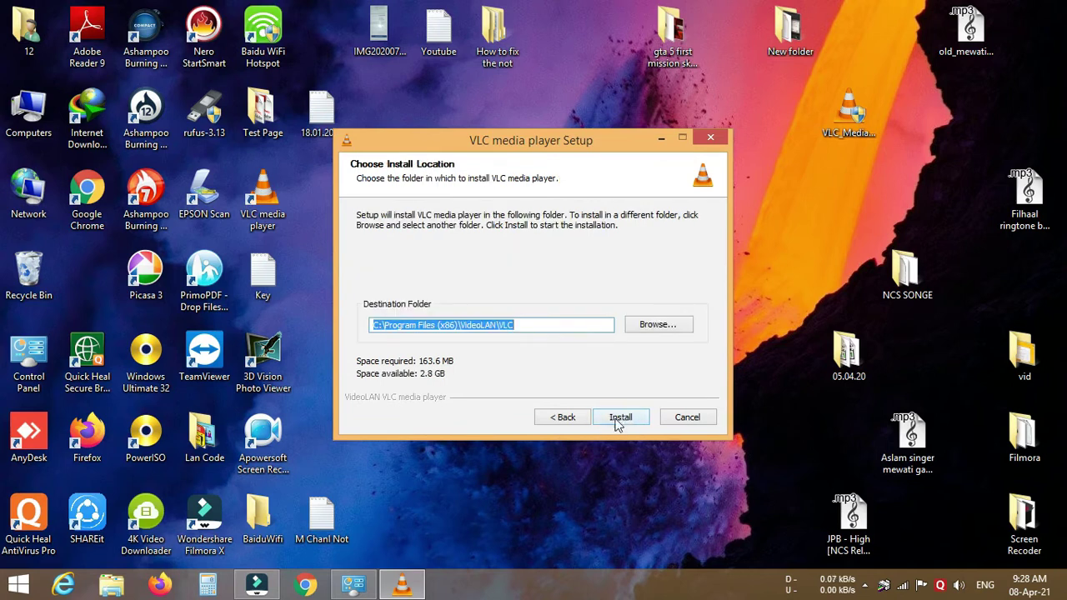
left_click(620, 419)
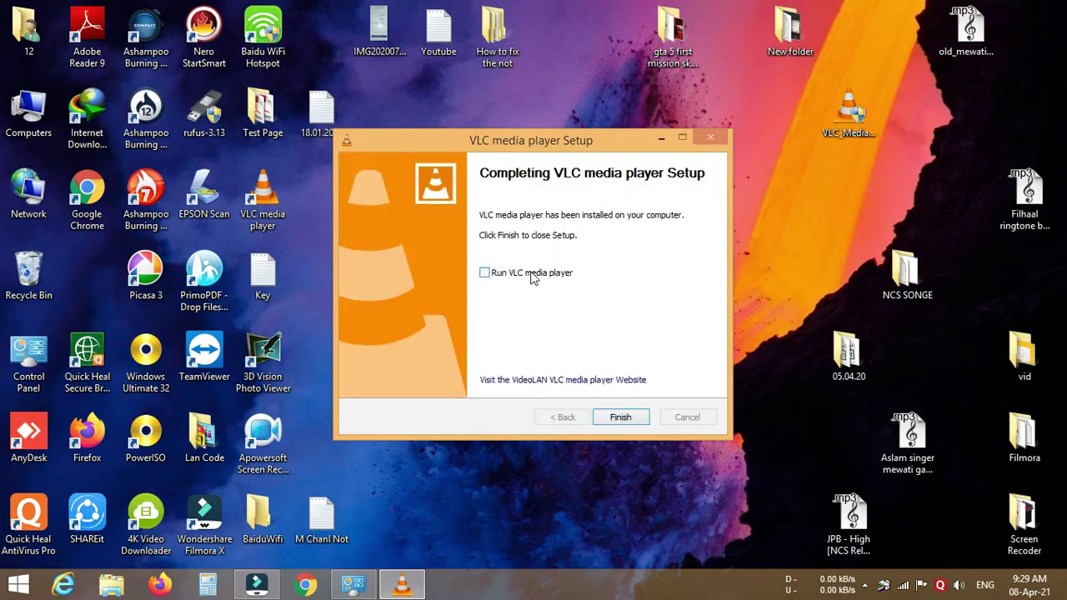
left_click(525, 276)
left_click(623, 419)
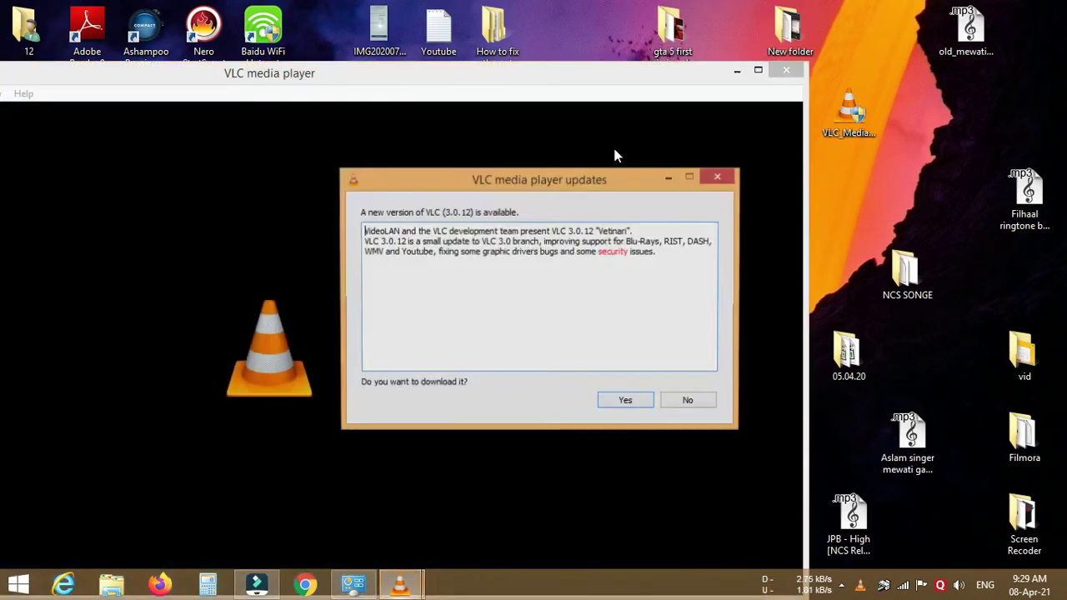
Decline the VLC 3.0.12 update download and close the player
left_click(684, 402)
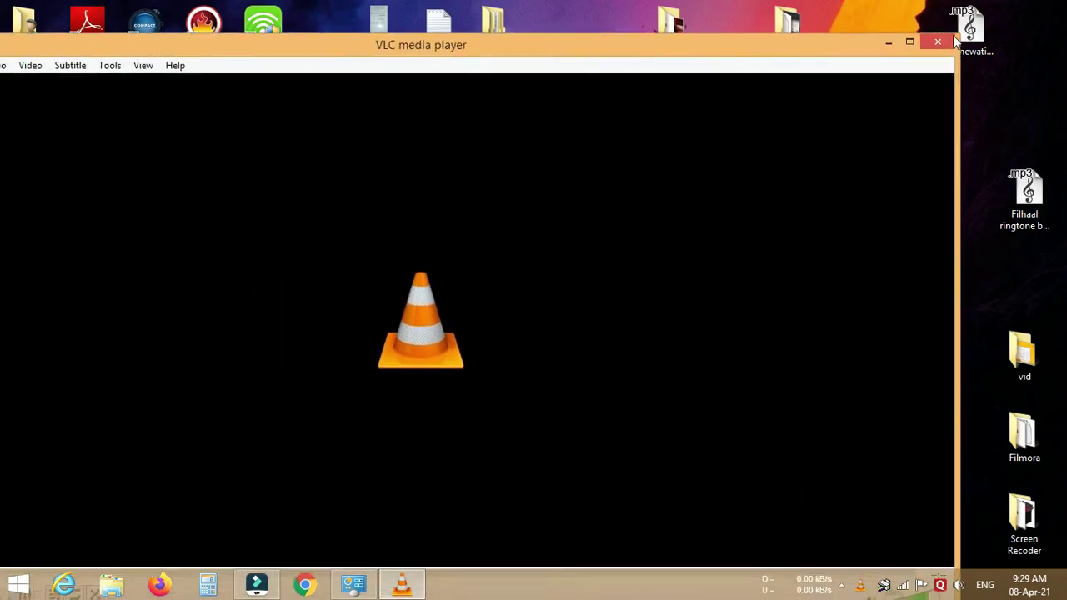
left_click(937, 43)
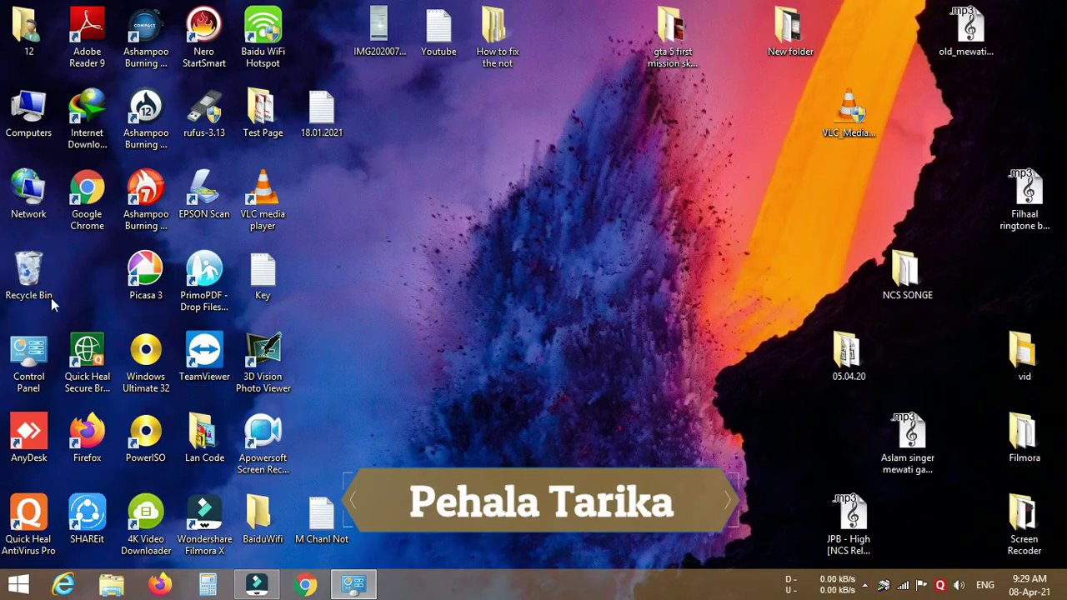
Open Control Panel from the desktop
right_click(30, 360)
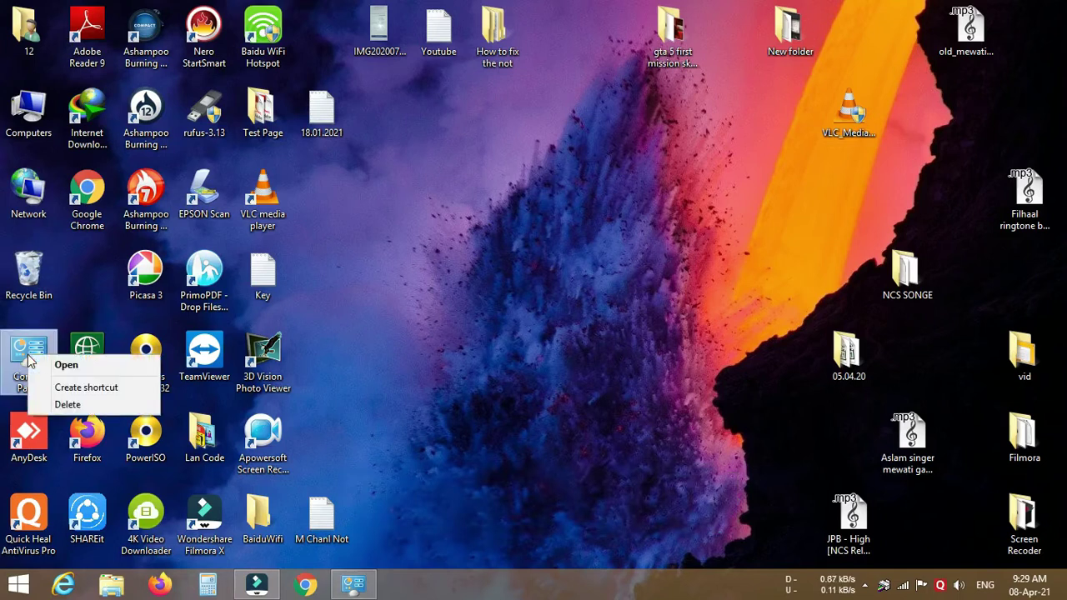
left_click(94, 367)
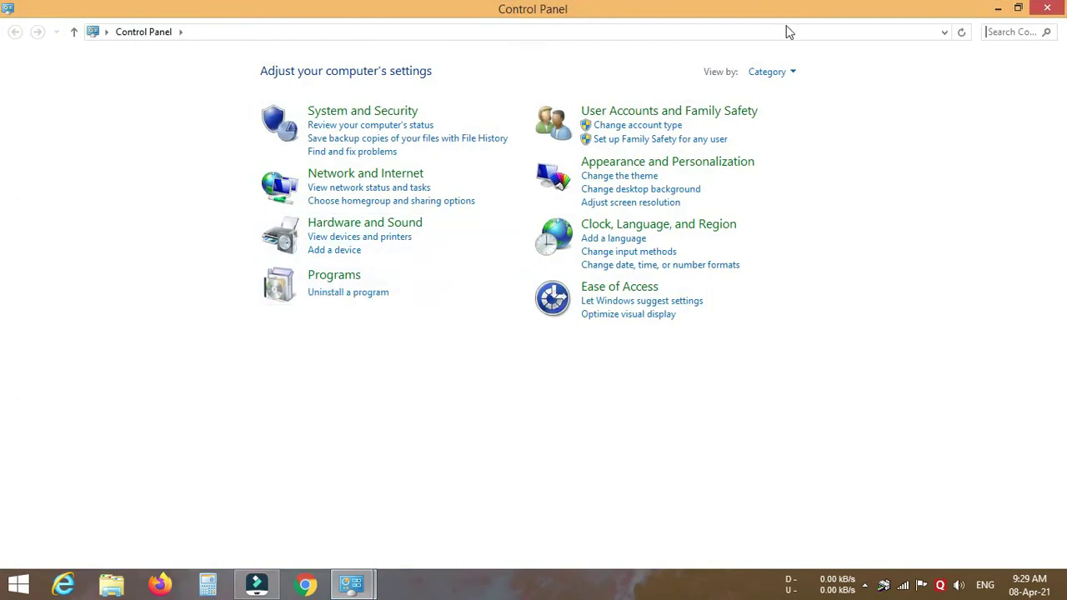
left_click(772, 77)
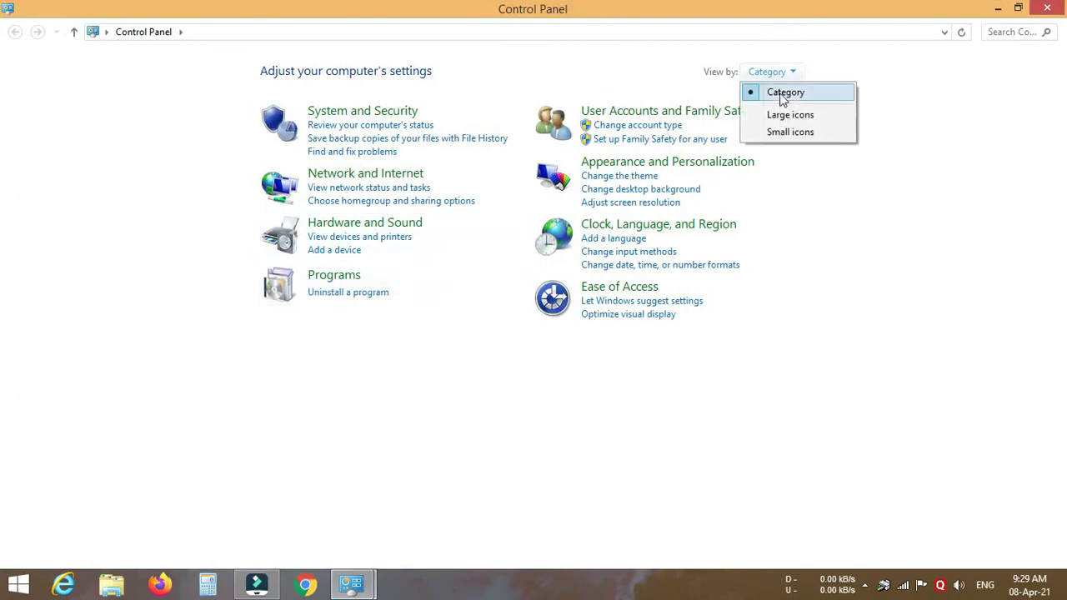
left_click(775, 116)
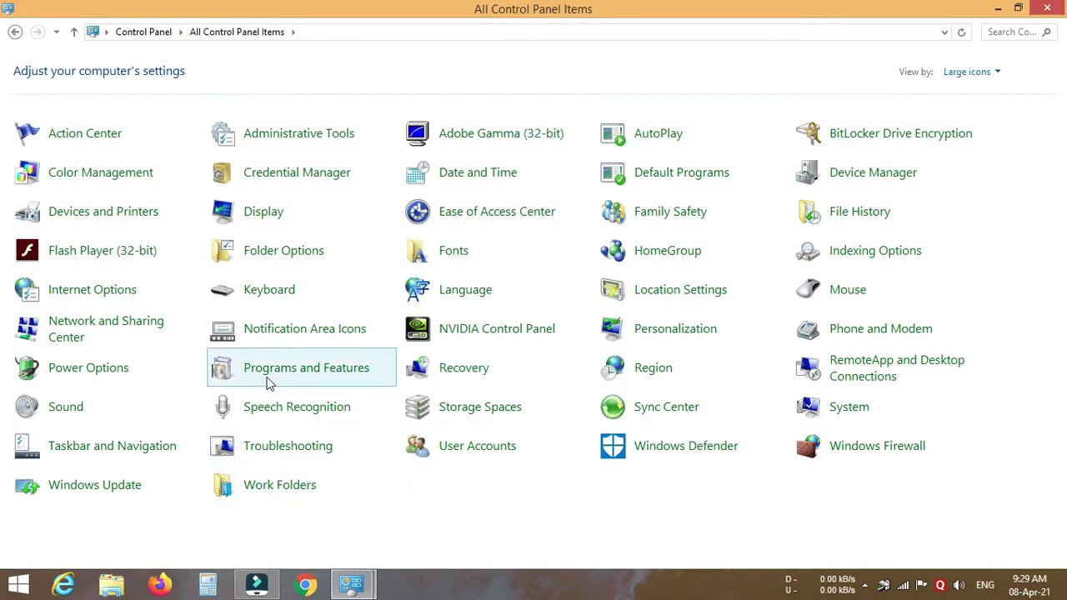
left_click(287, 370)
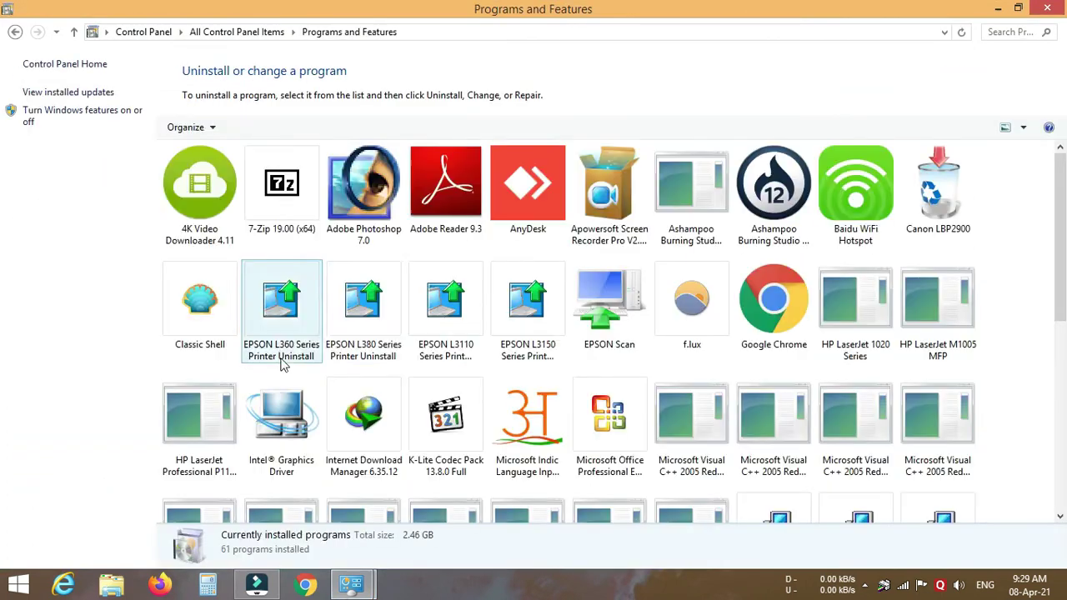
left_click(15, 33)
left_click(15, 33)
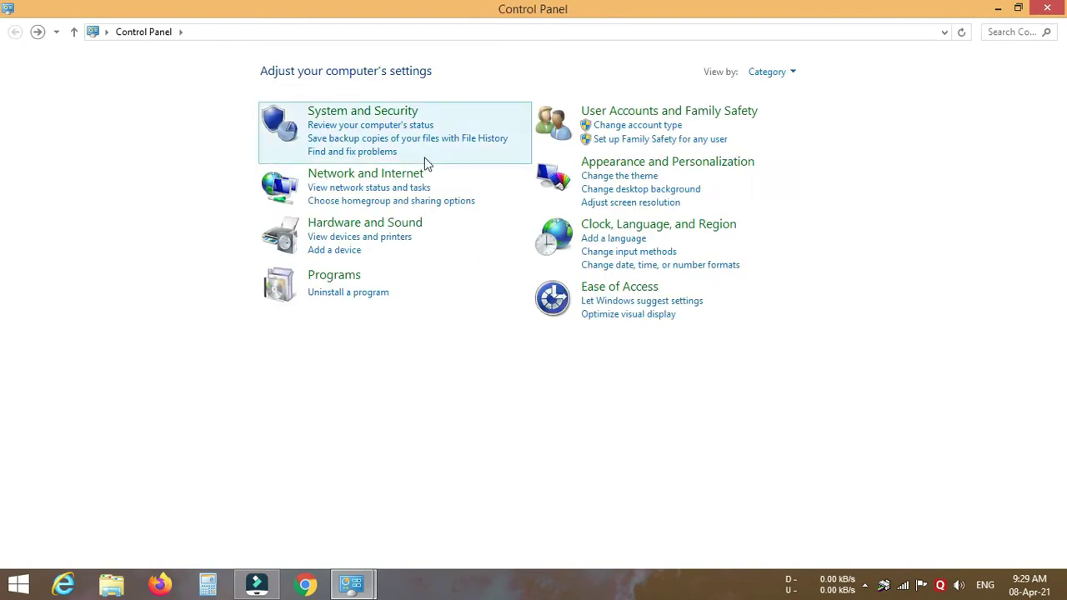
Show the Control Panel items as large icons and open Programs and Features
left_click(779, 75)
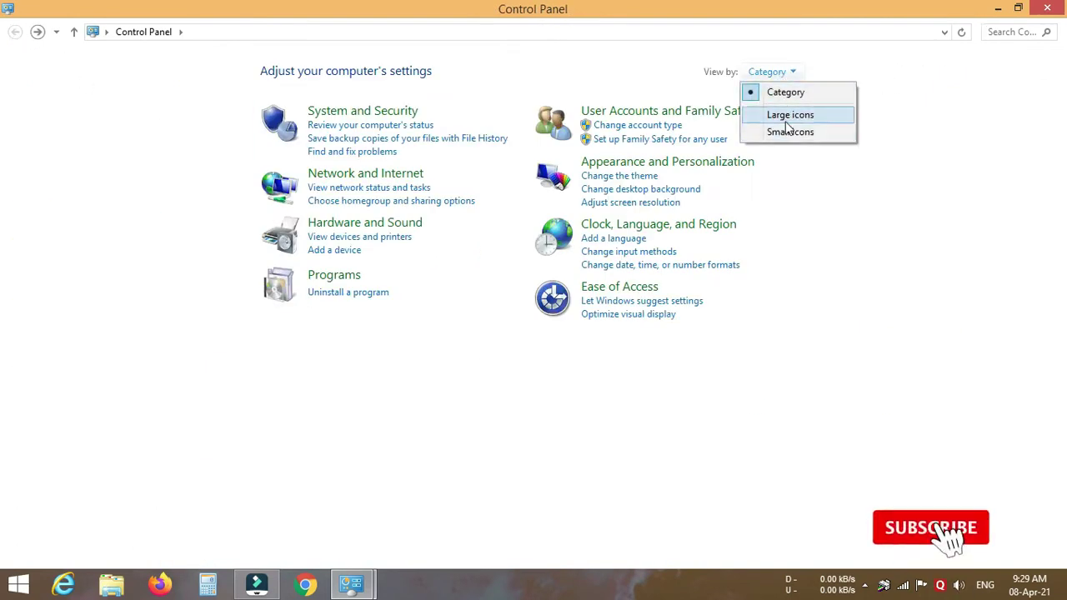
left_click(790, 114)
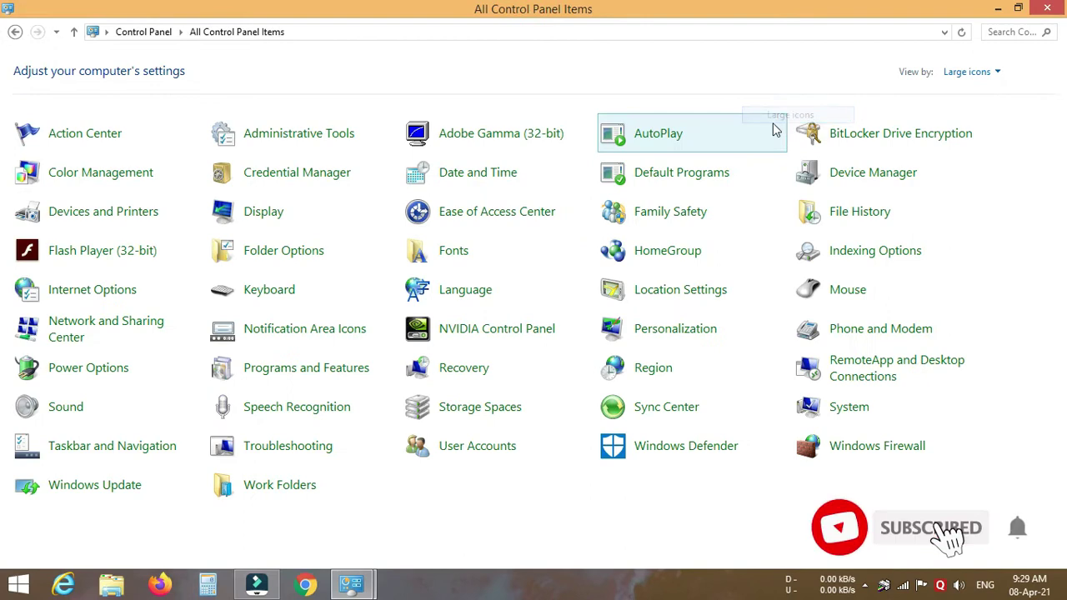
left_click(299, 371)
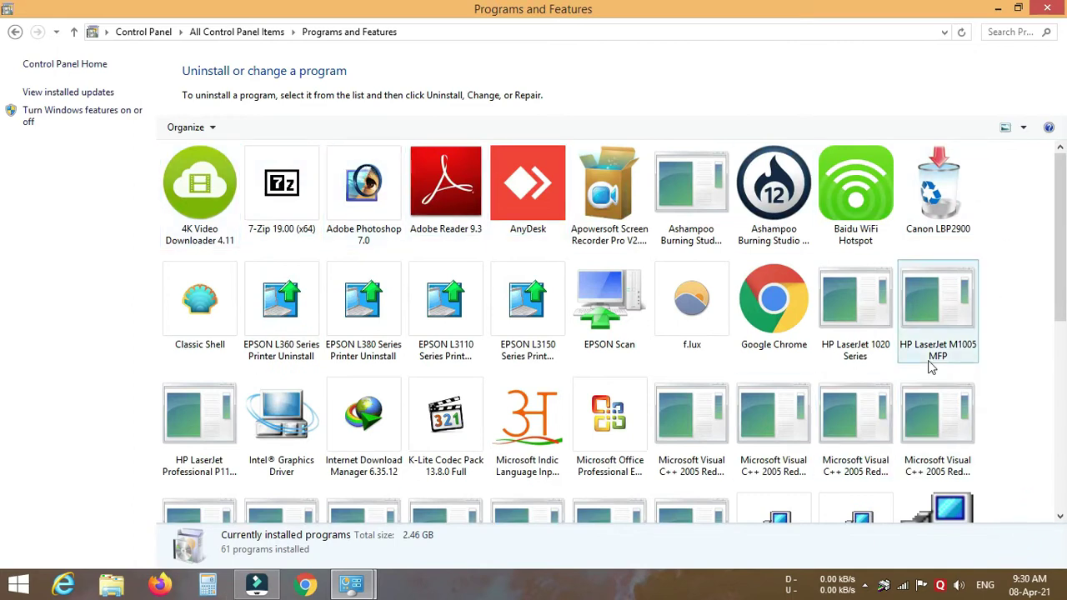
Uninstall VLC media player with Delete preferences and cache selected, and close the Programs and Features window
left_click_drag(1060, 222, 1063, 396)
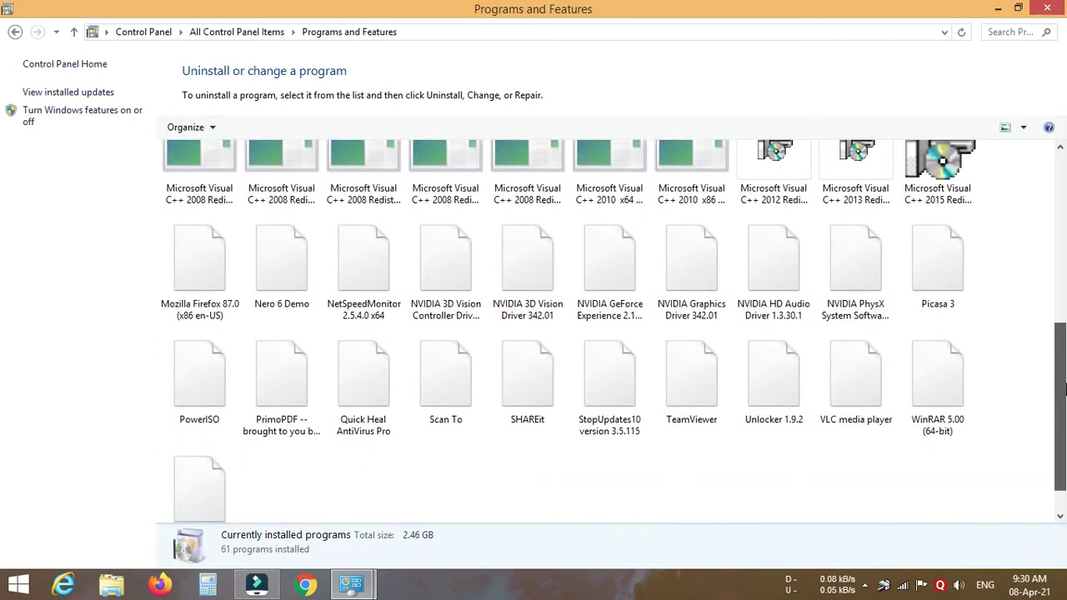
left_click(863, 367)
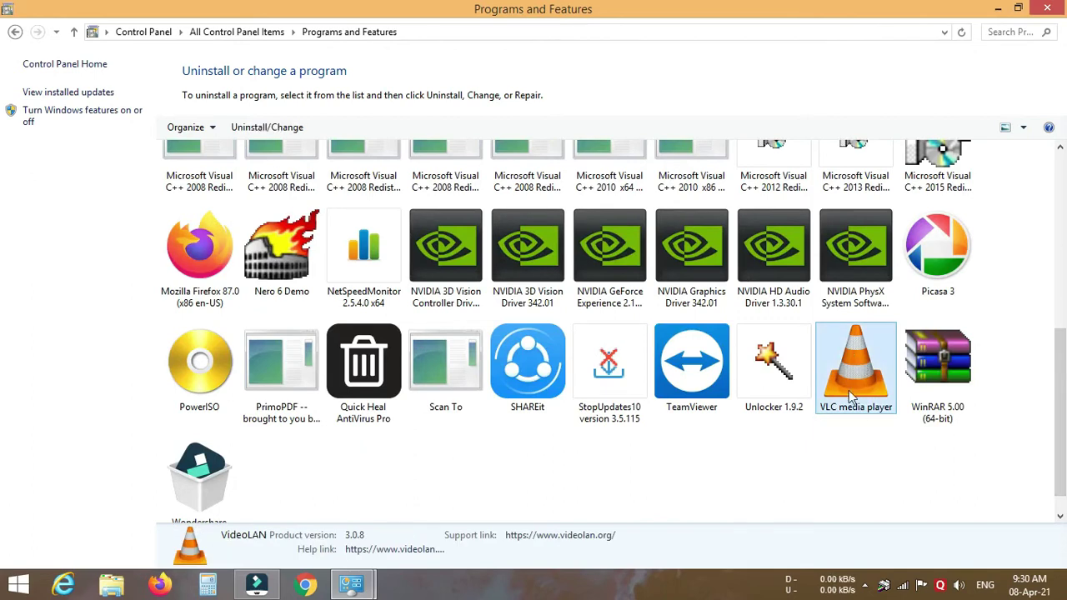
left_click(292, 128)
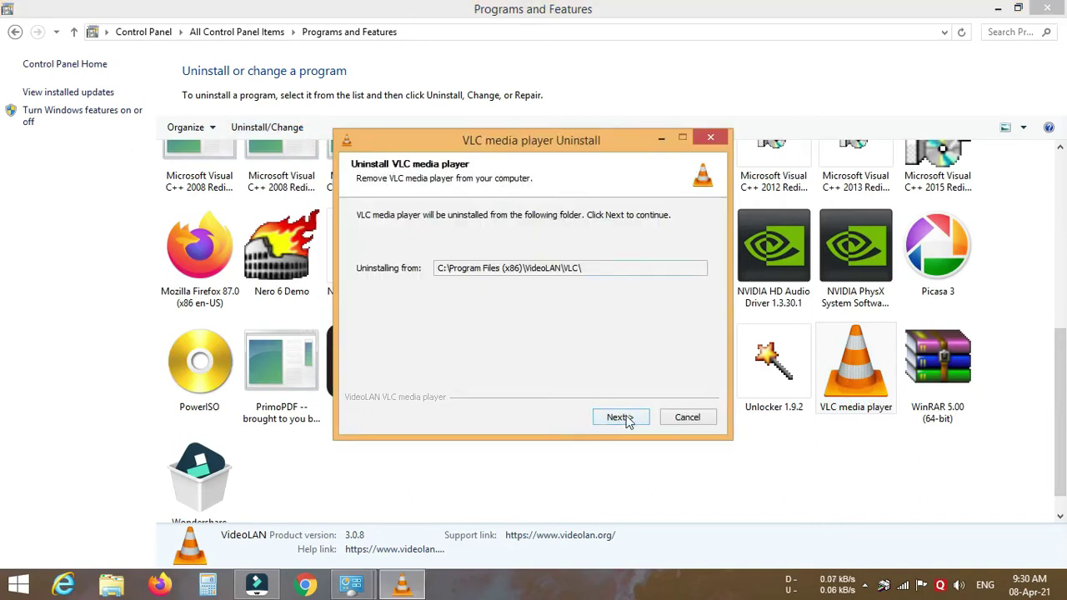
left_click(617, 419)
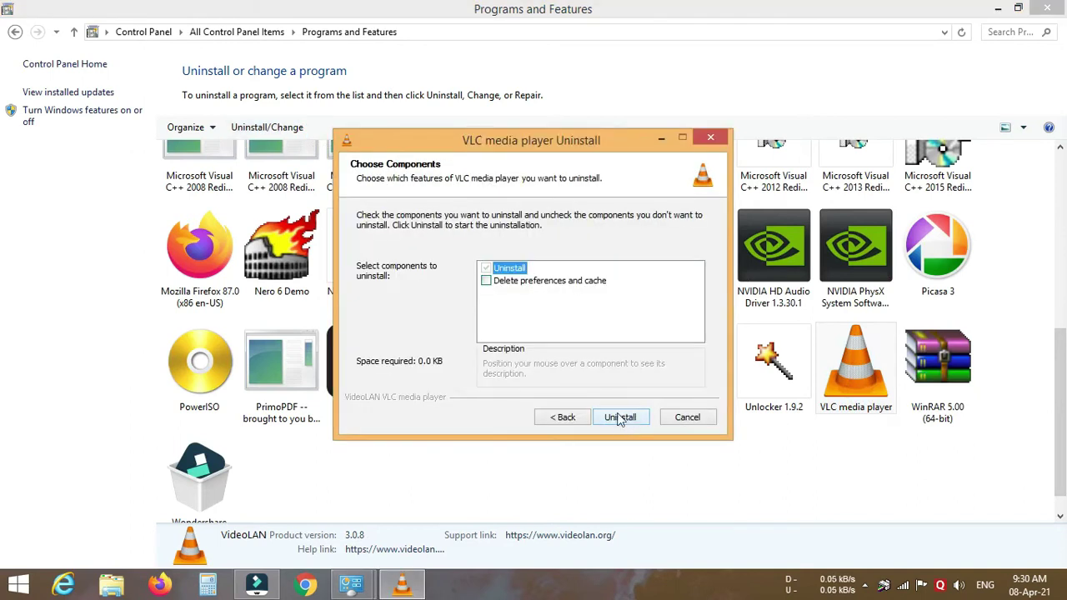
left_click(487, 281)
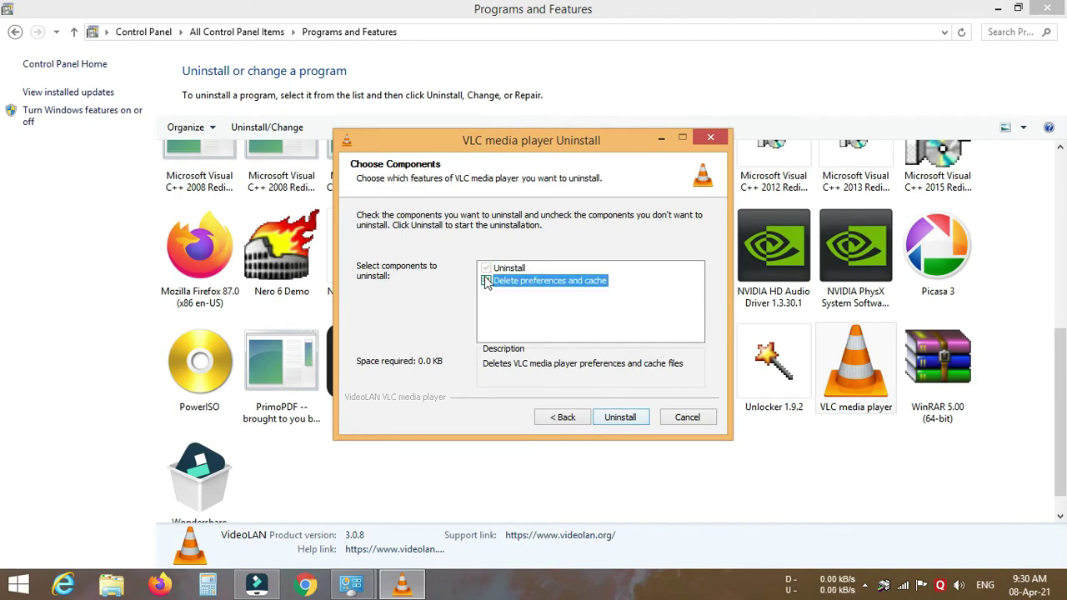
left_click(642, 423)
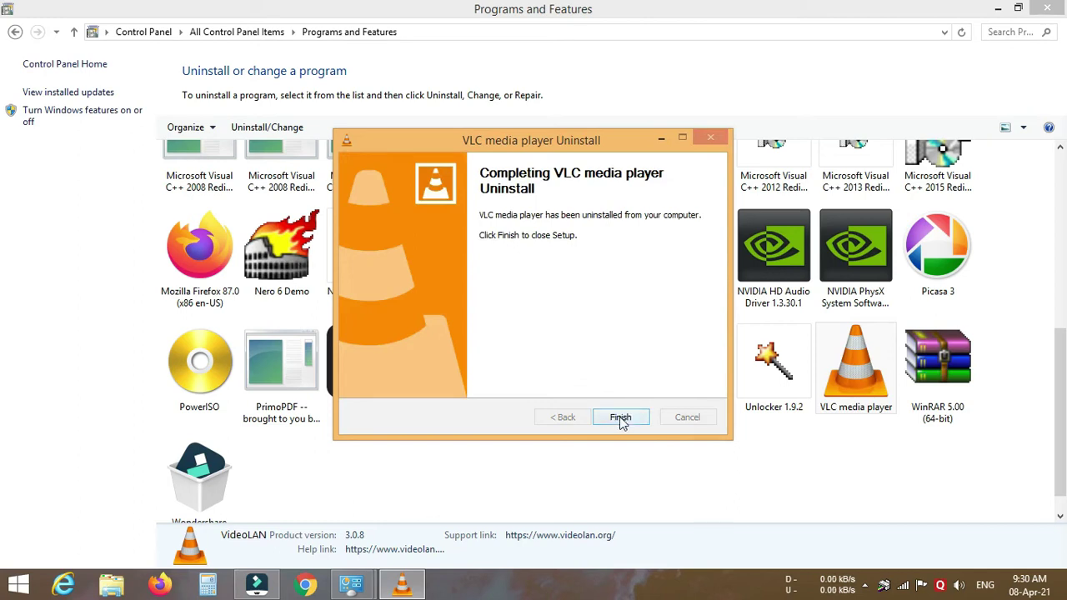
left_click(621, 420)
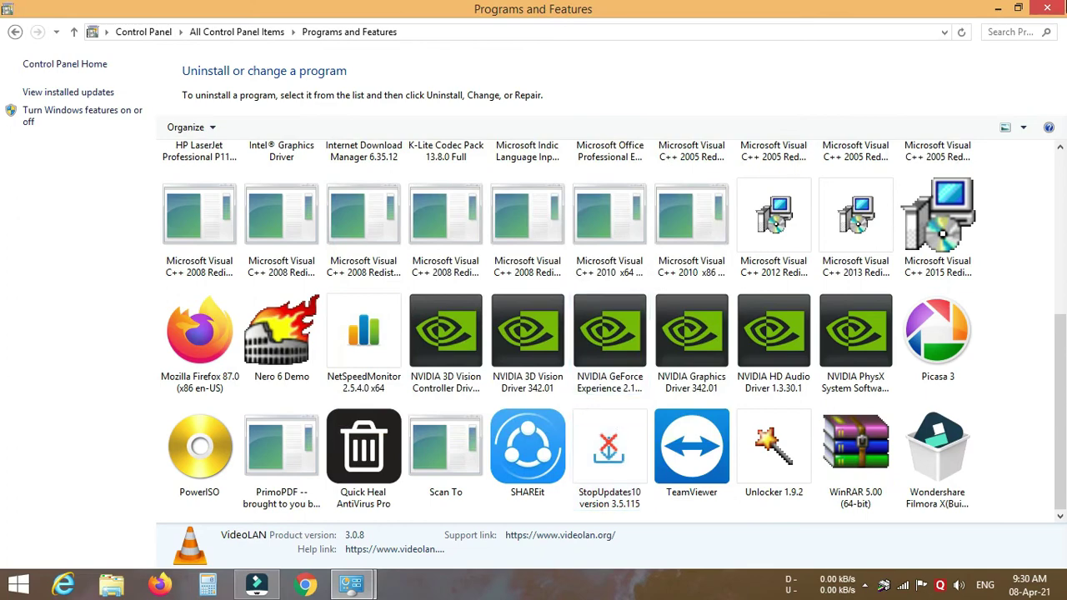
left_click(1049, 10)
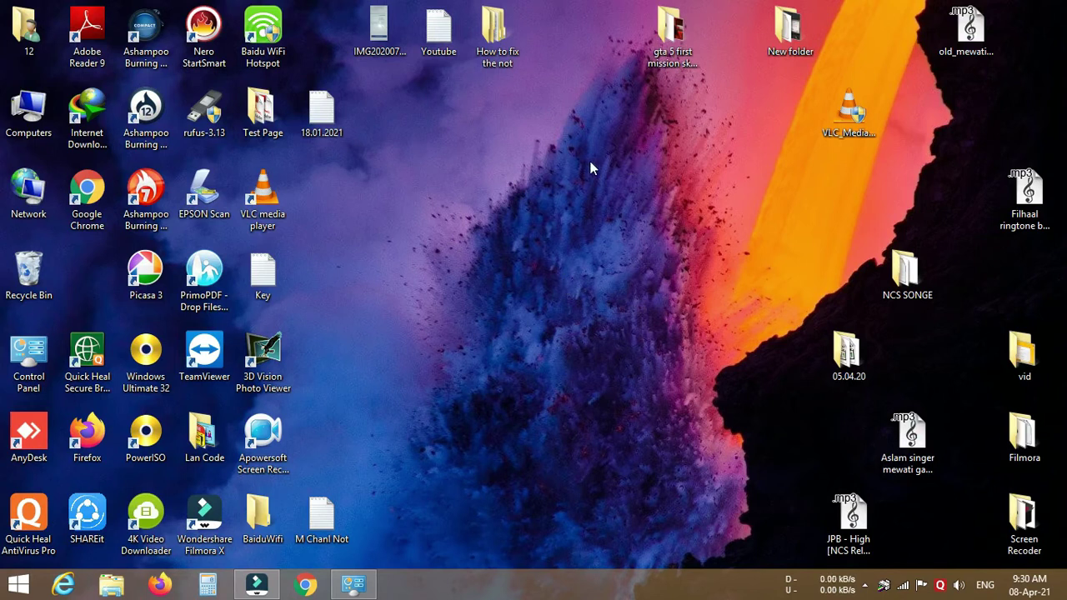
Reopen the VLC setup file on the desktop to bring up its installer language selection
right_click(844, 125)
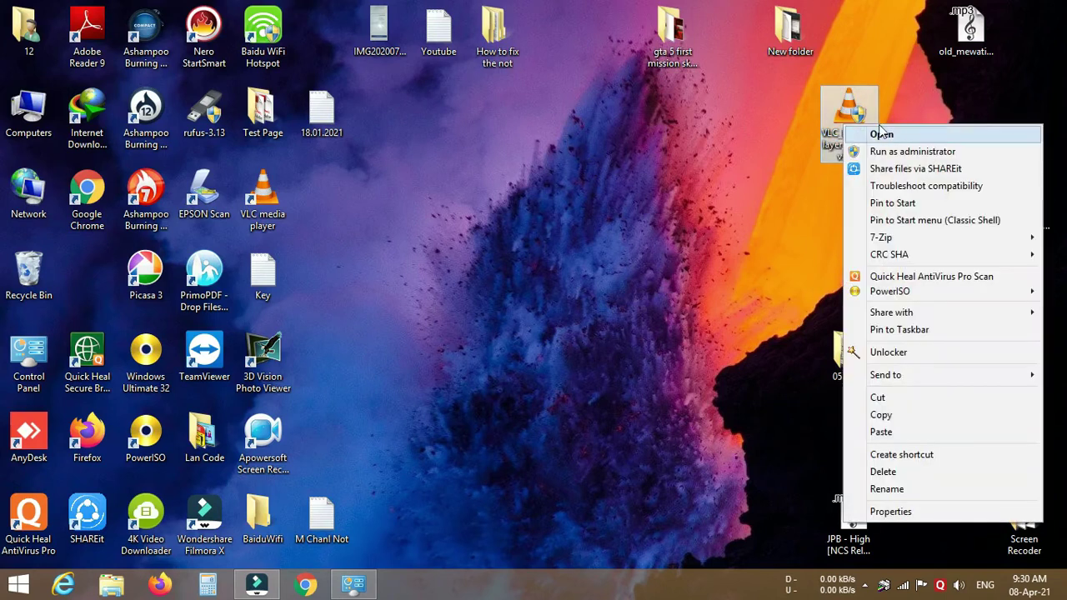
left_click(879, 135)
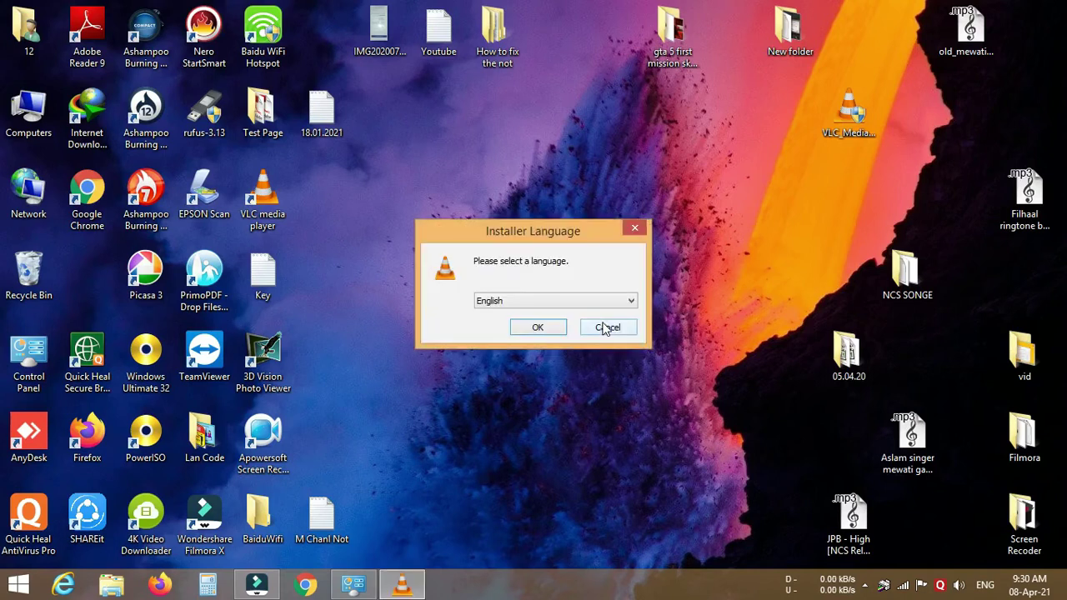
Install VLC media player in English, accepting the default components and the destination folder C:\Program Files (x86)\VideoLAN\VLC
left_click(534, 326)
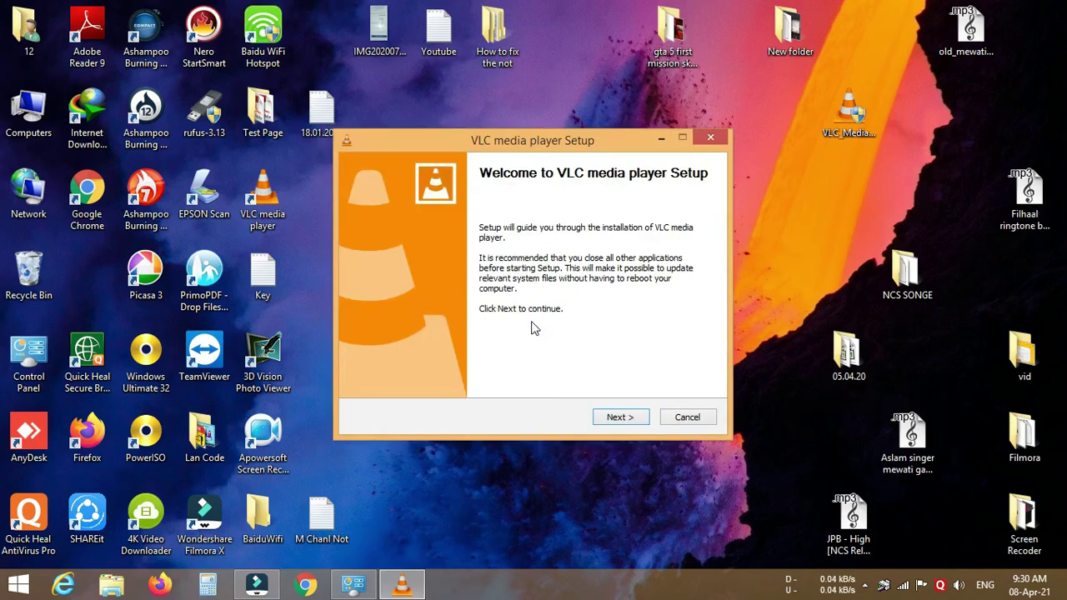
left_click(618, 417)
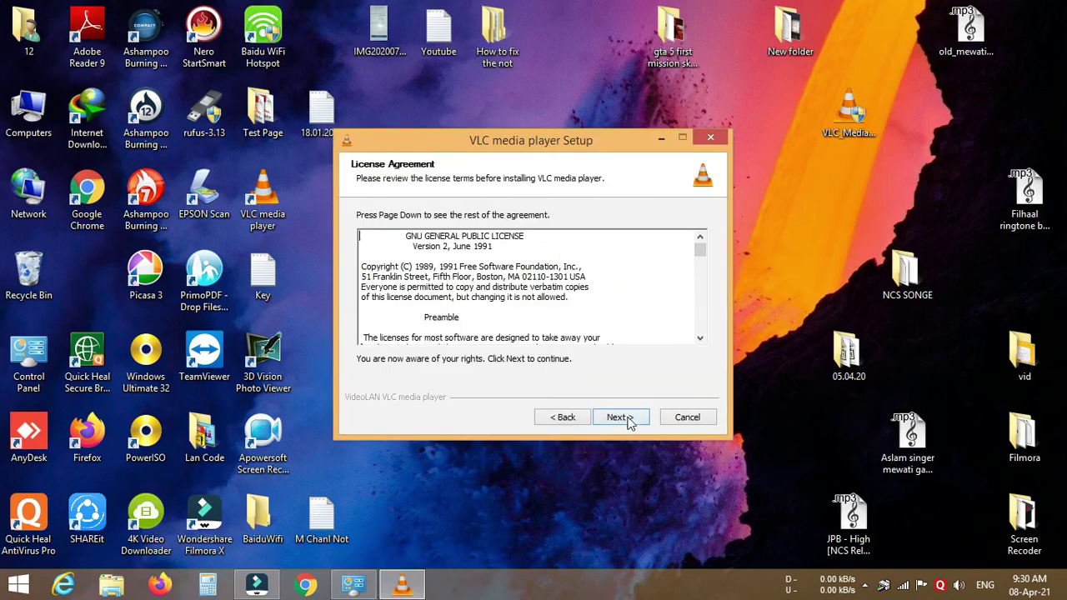
left_click(624, 421)
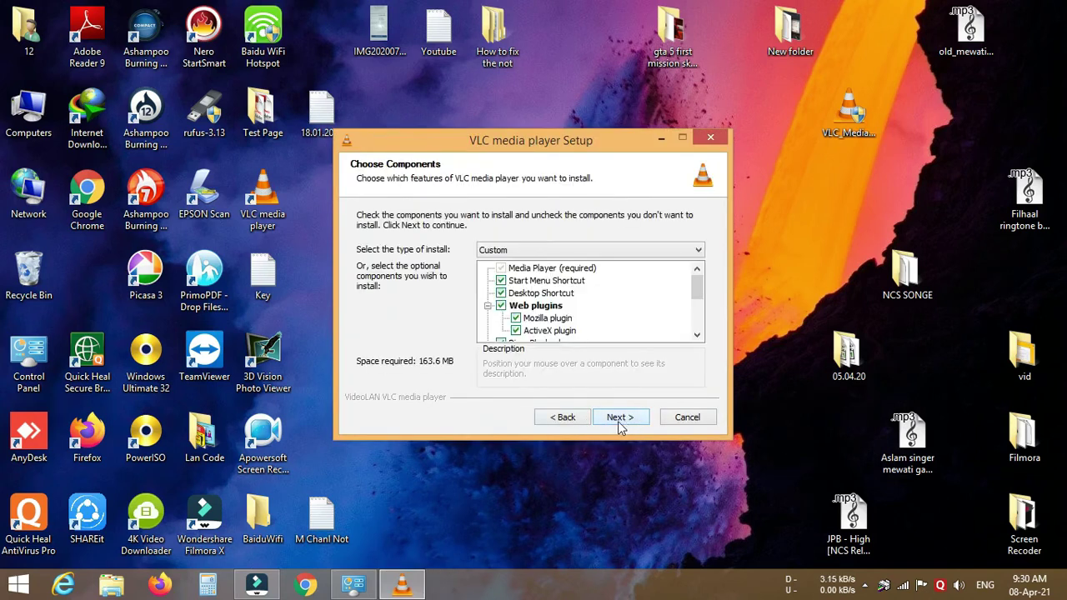
left_click(602, 421)
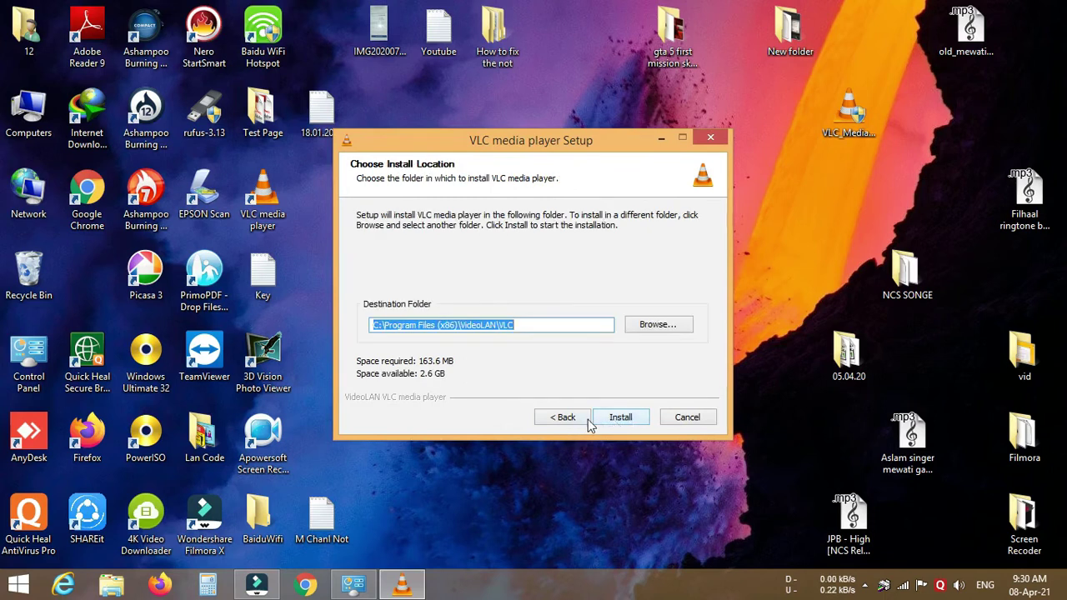
left_click(614, 421)
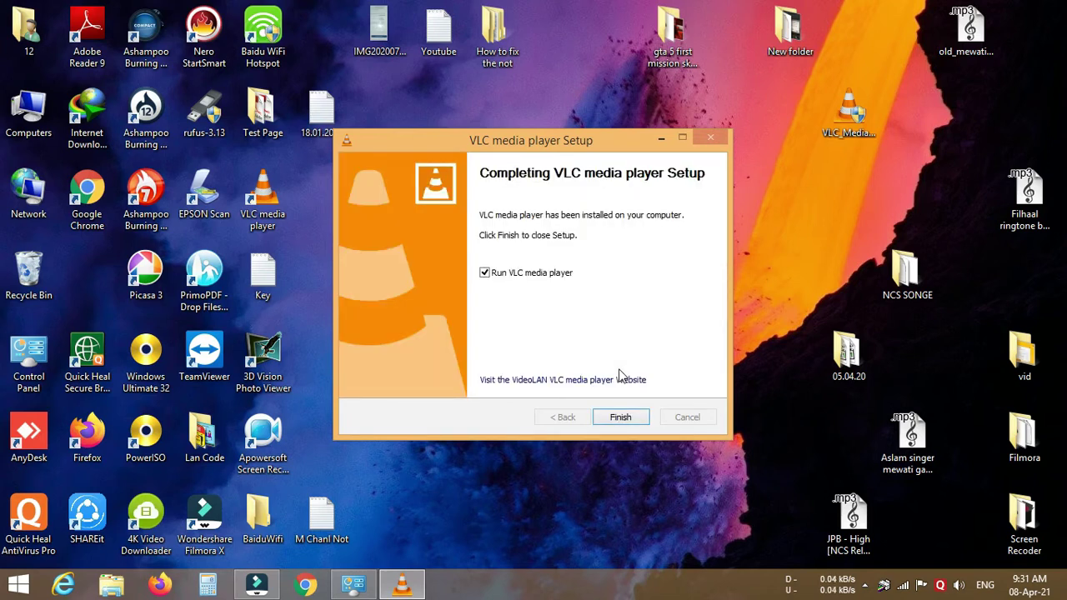
Finish the setup with Run VLC media player selected, accept the default network access policy, and close the player
left_click(623, 418)
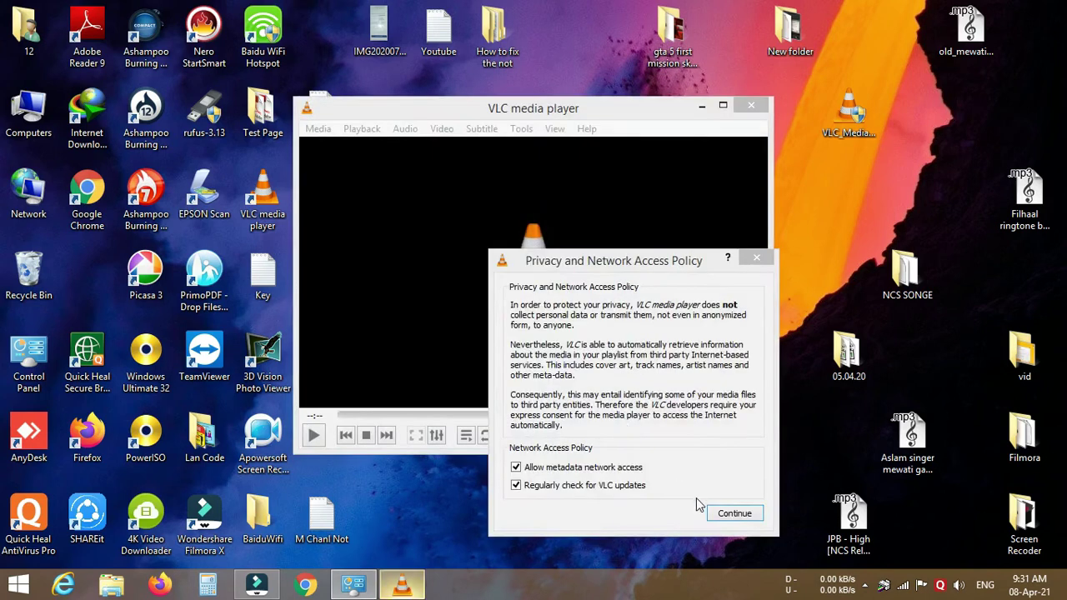
left_click(726, 513)
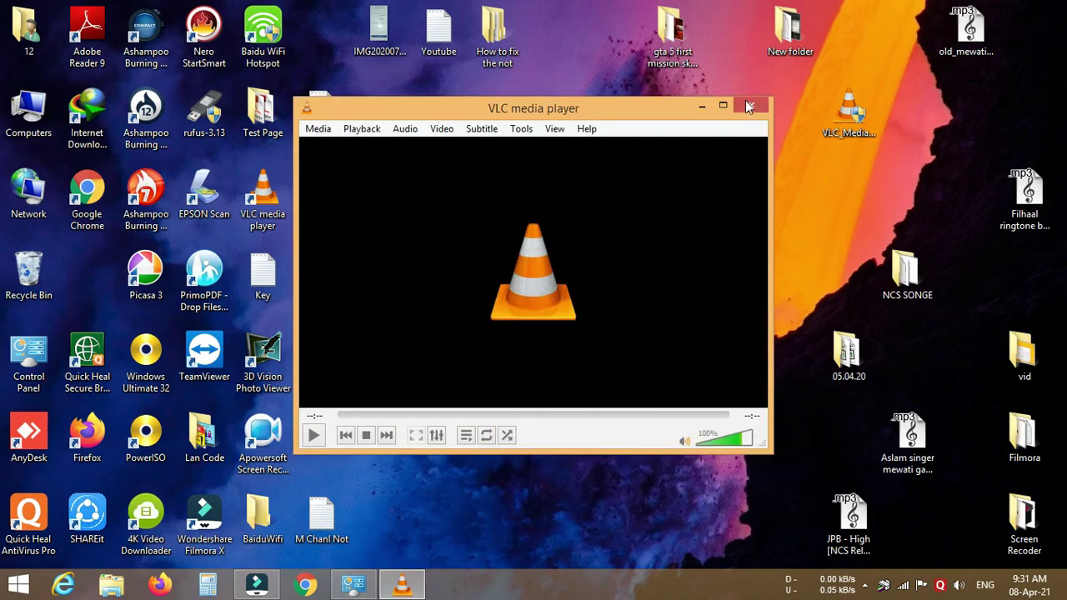
left_click(743, 106)
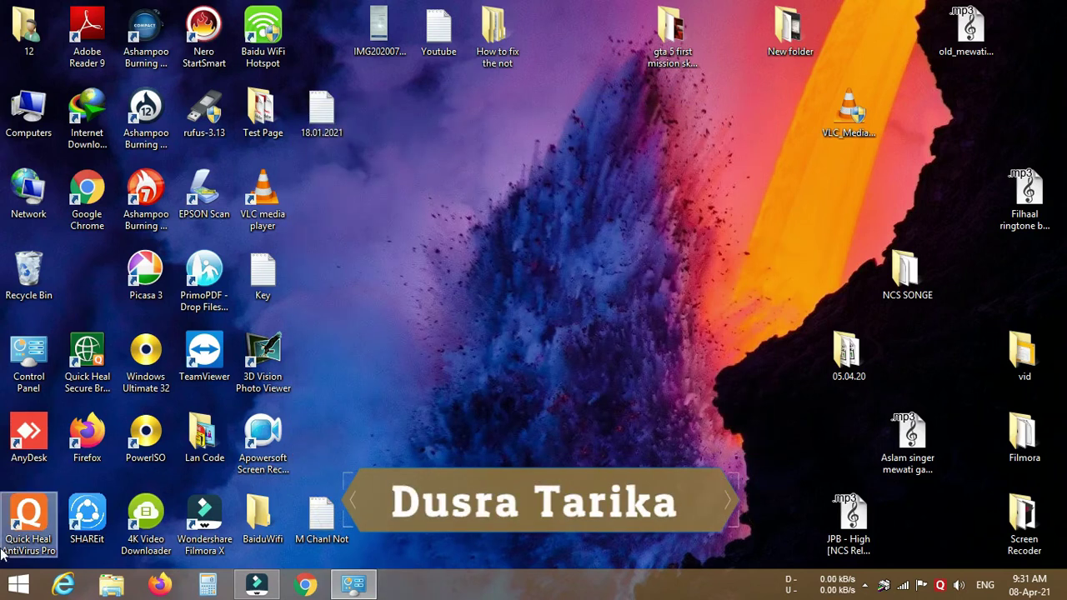
left_click(19, 584)
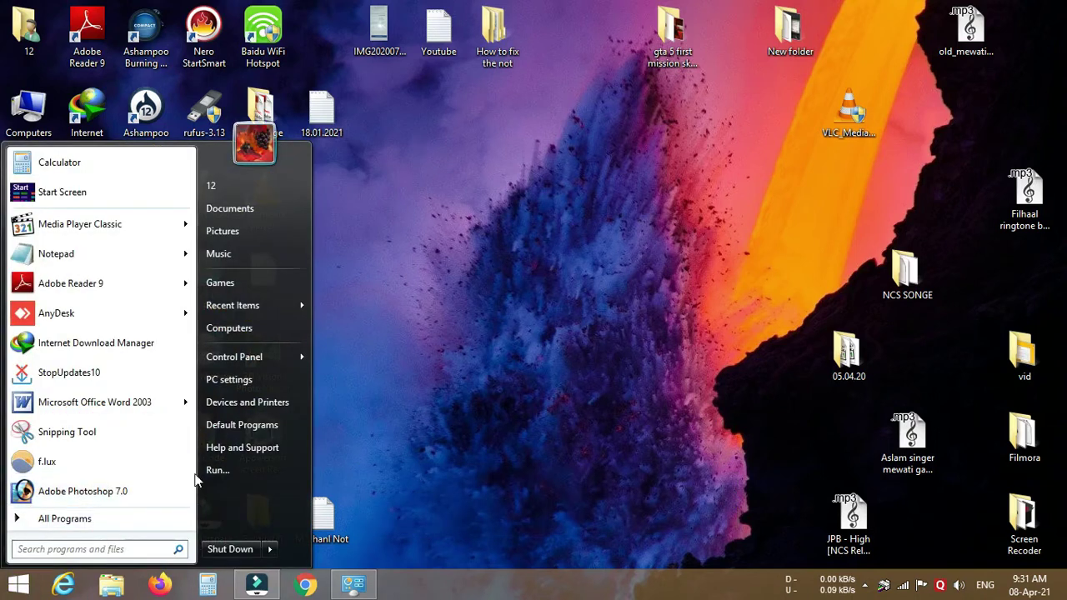
left_click(242, 471)
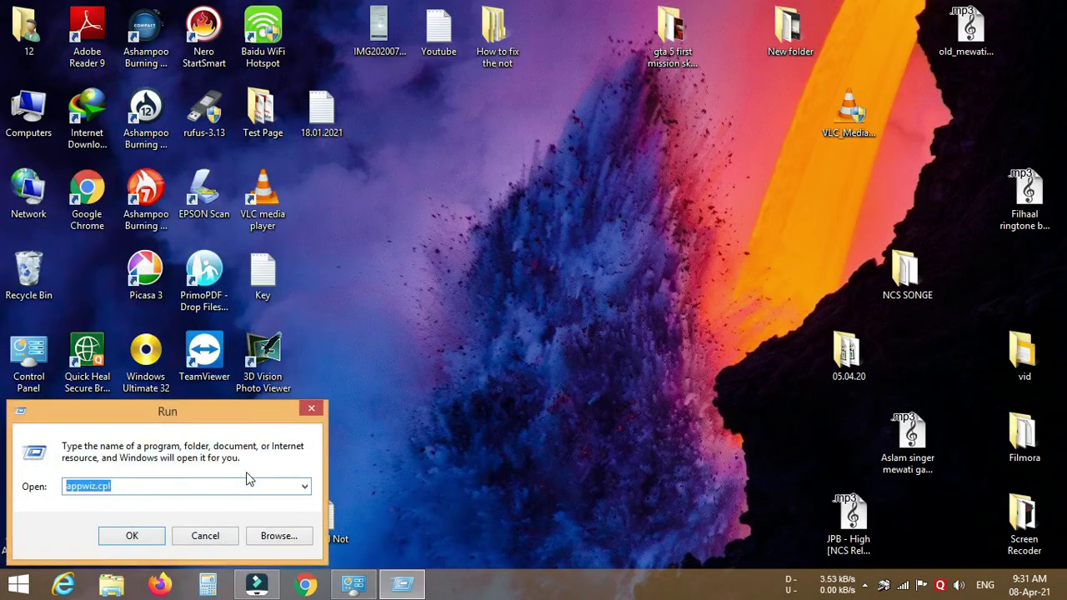
type("appwiz.")
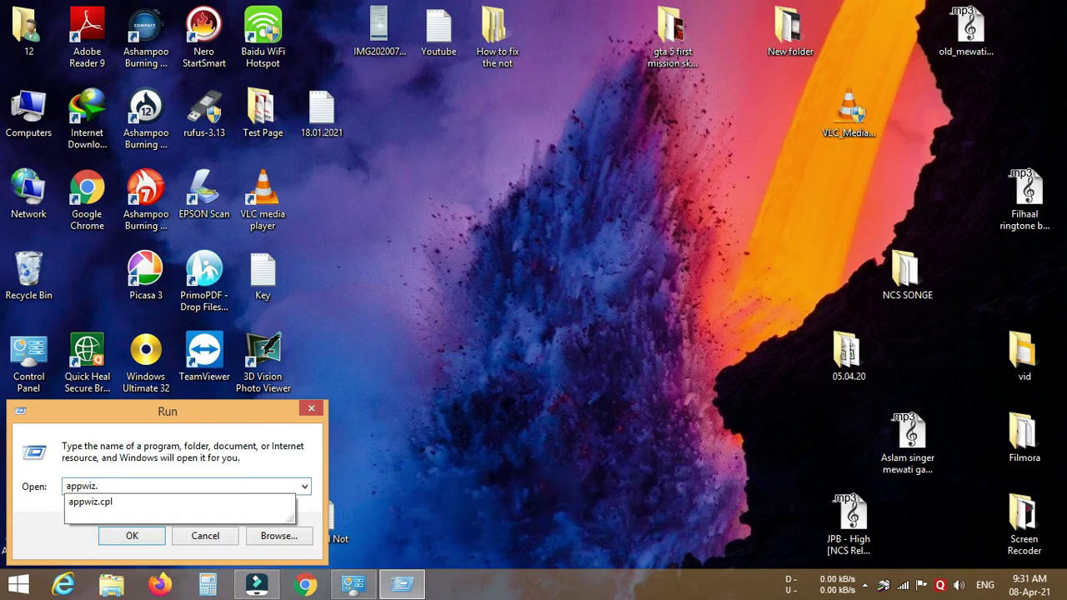
type("cpl")
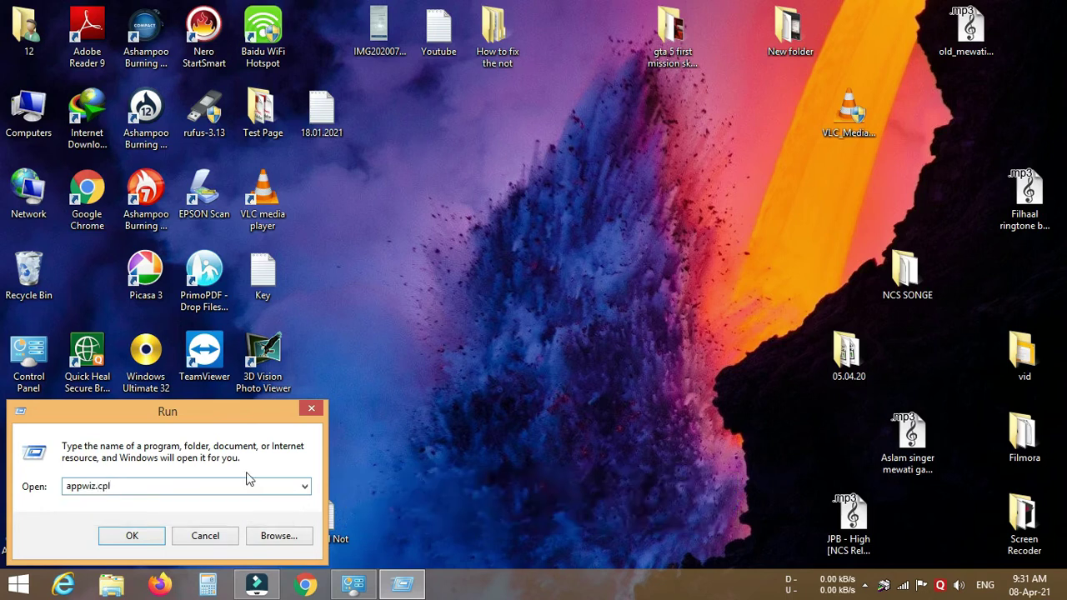
left_click(145, 538)
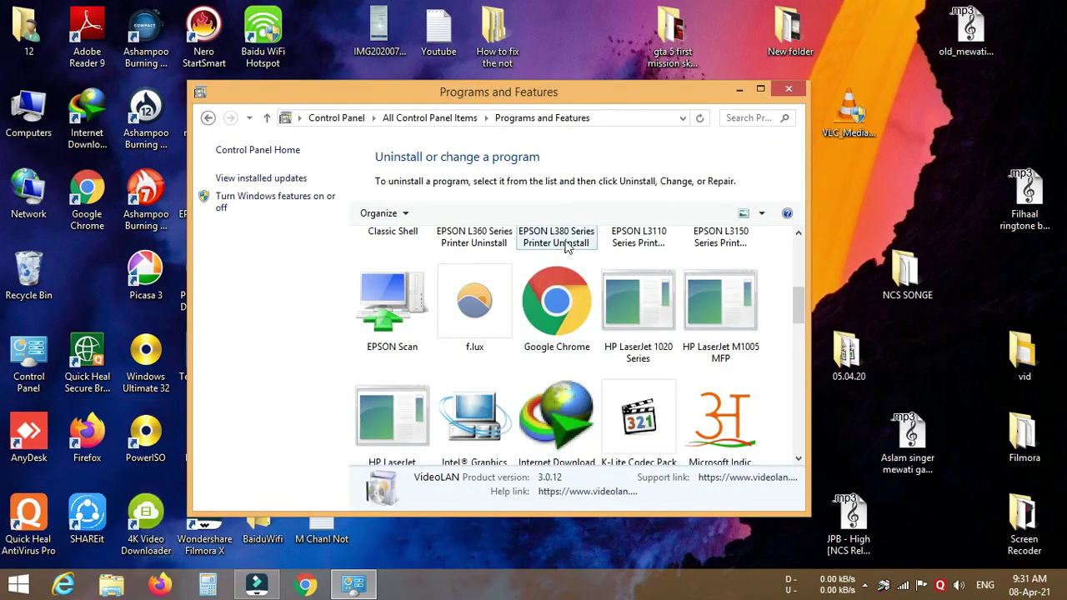
left_click(760, 89)
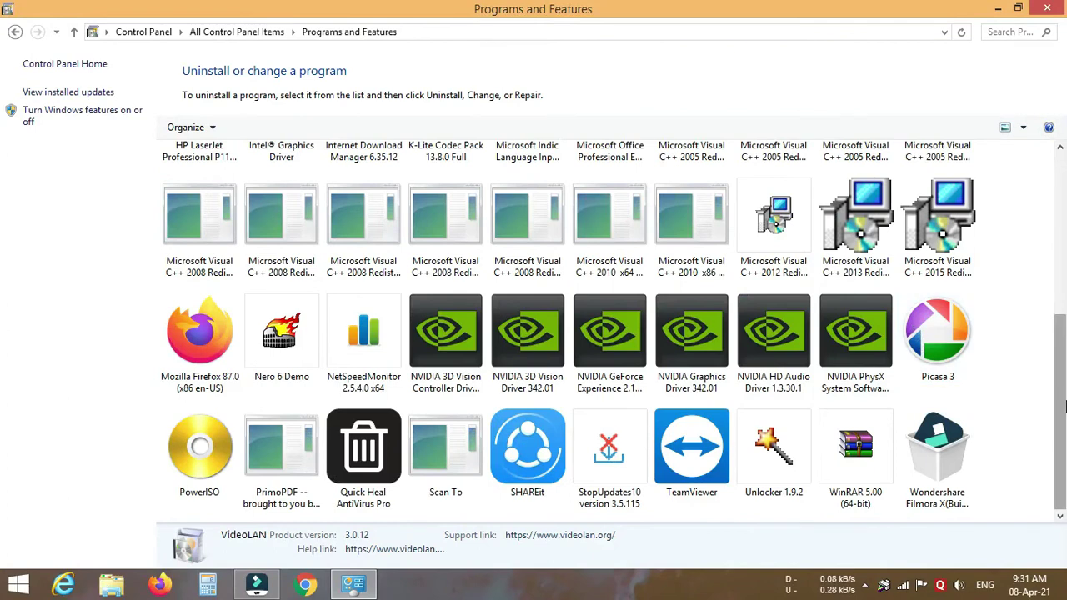
scroll(1064, 429, "up", 5)
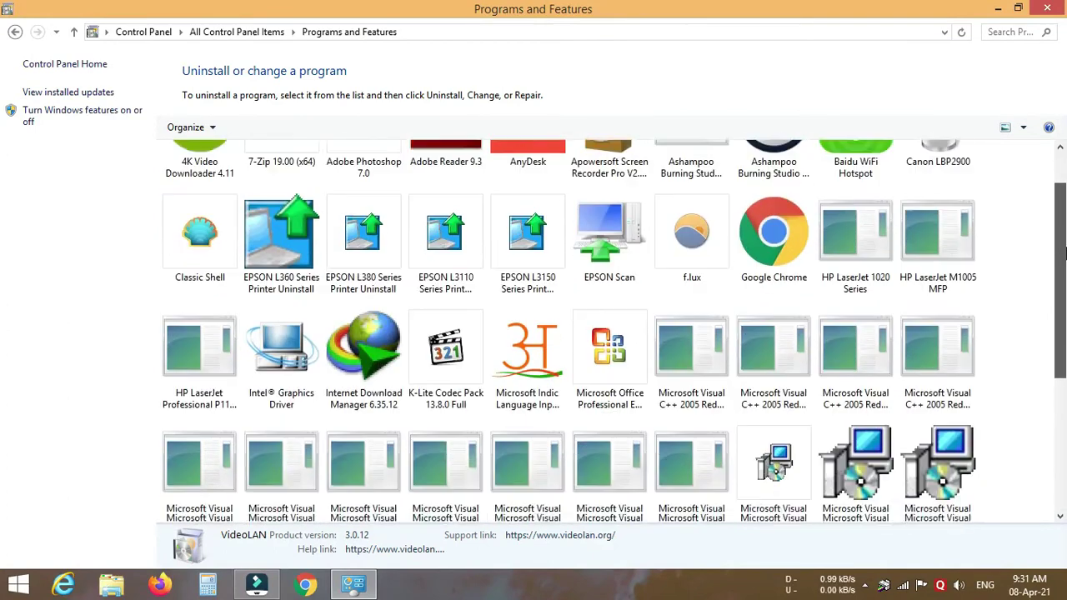
scroll(1064, 397, "down", 5)
key("alt+F4")
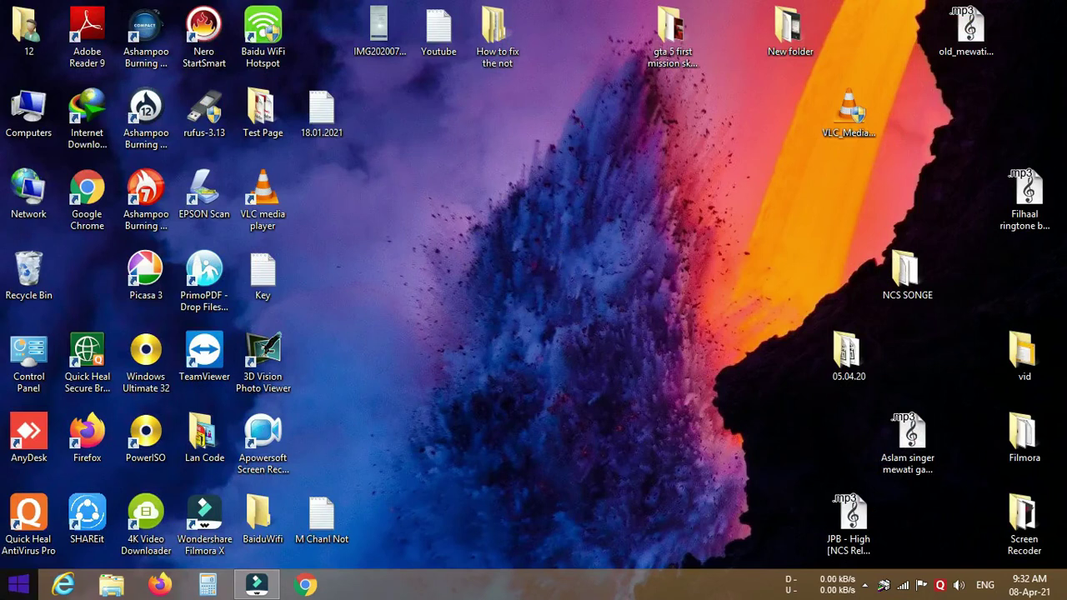
Open Programs and Features by running the command appwiz.cpl from the Run dialog
left_click(18, 584)
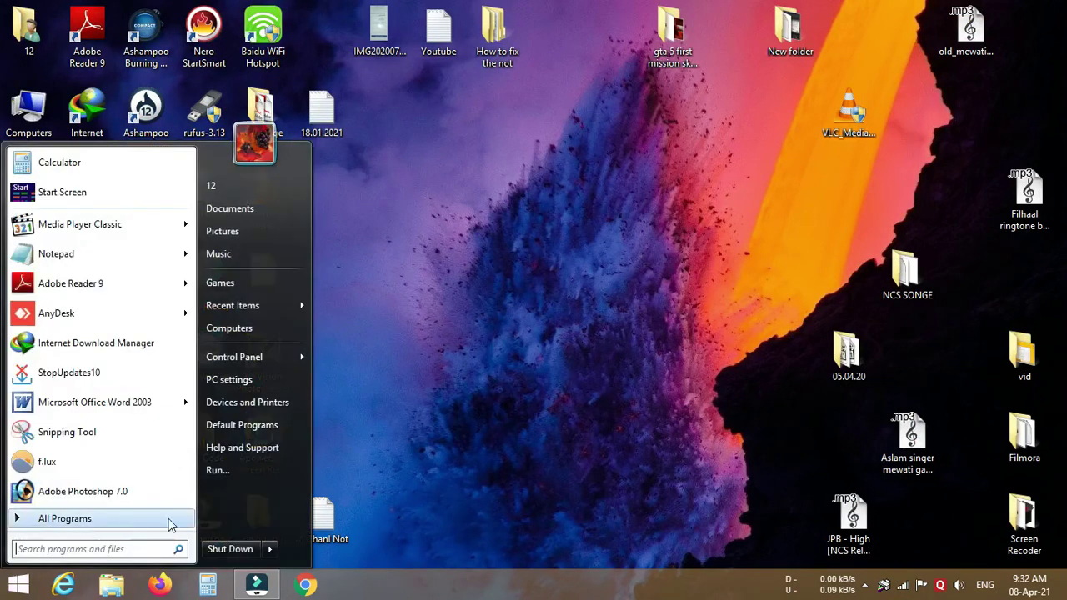
left_click(231, 475)
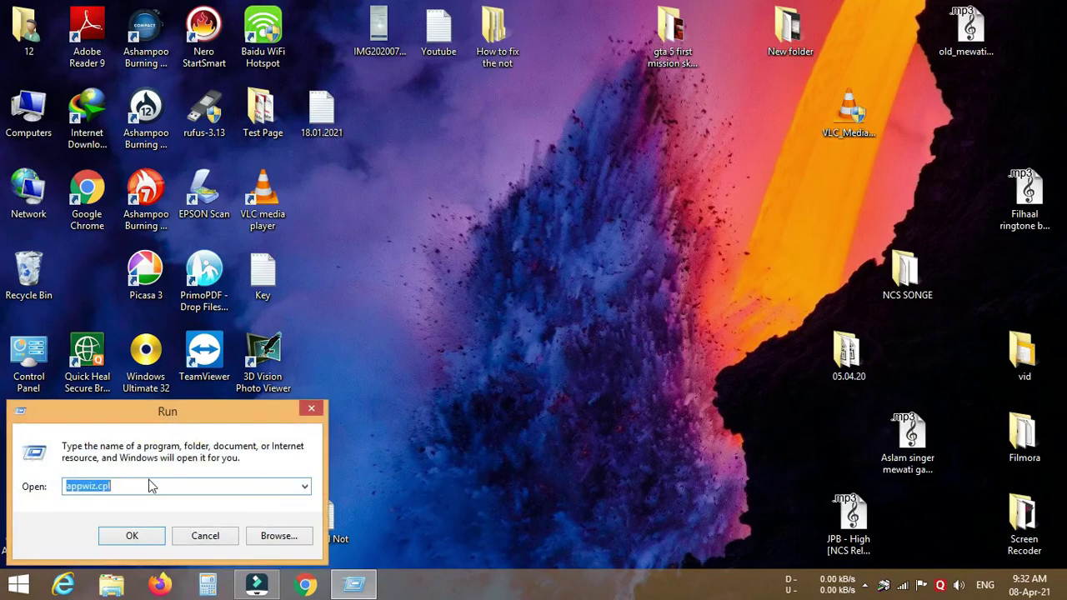
type("appwiu")
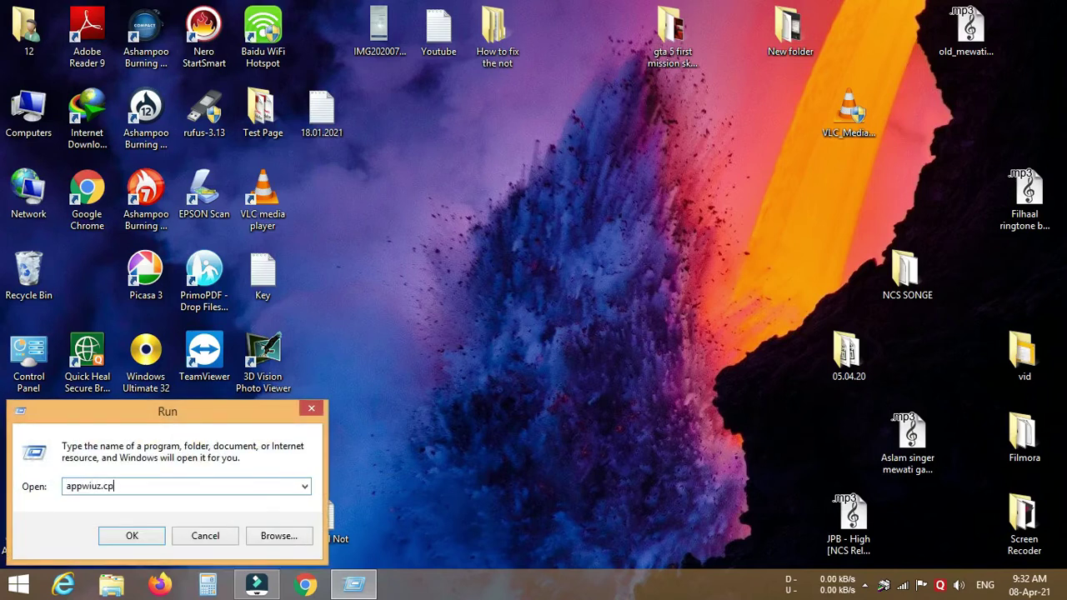
key("ctrl+a")
type("ap")
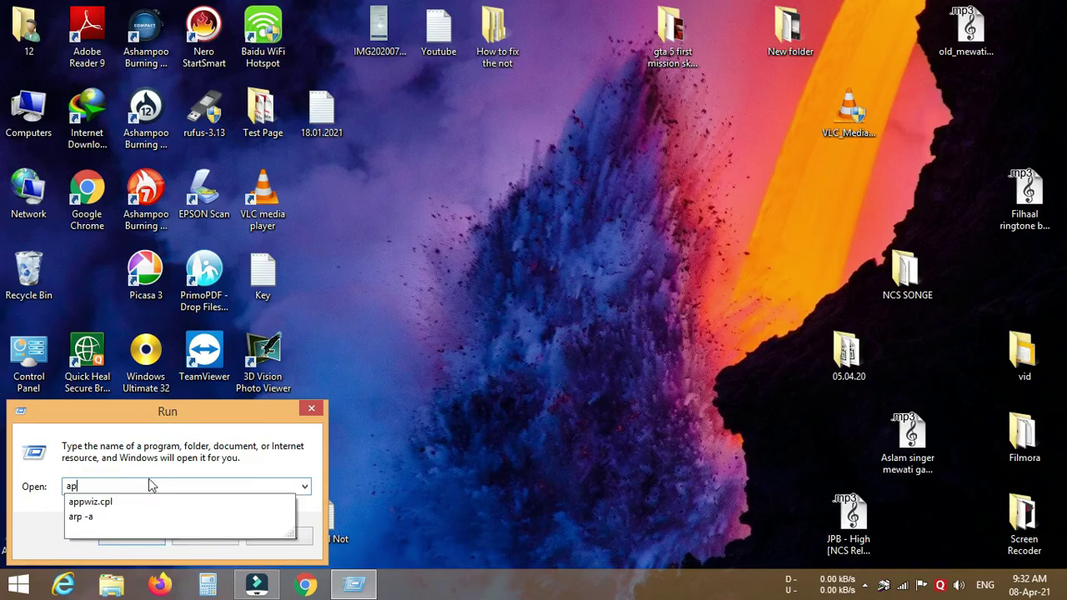
type("pwiz.cpl")
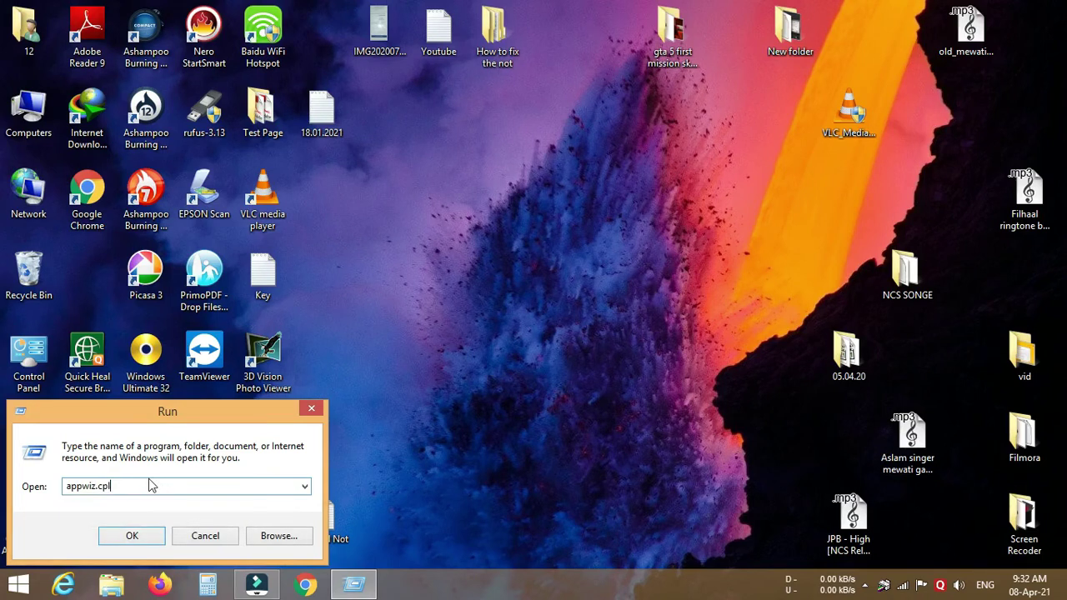
left_click(133, 535)
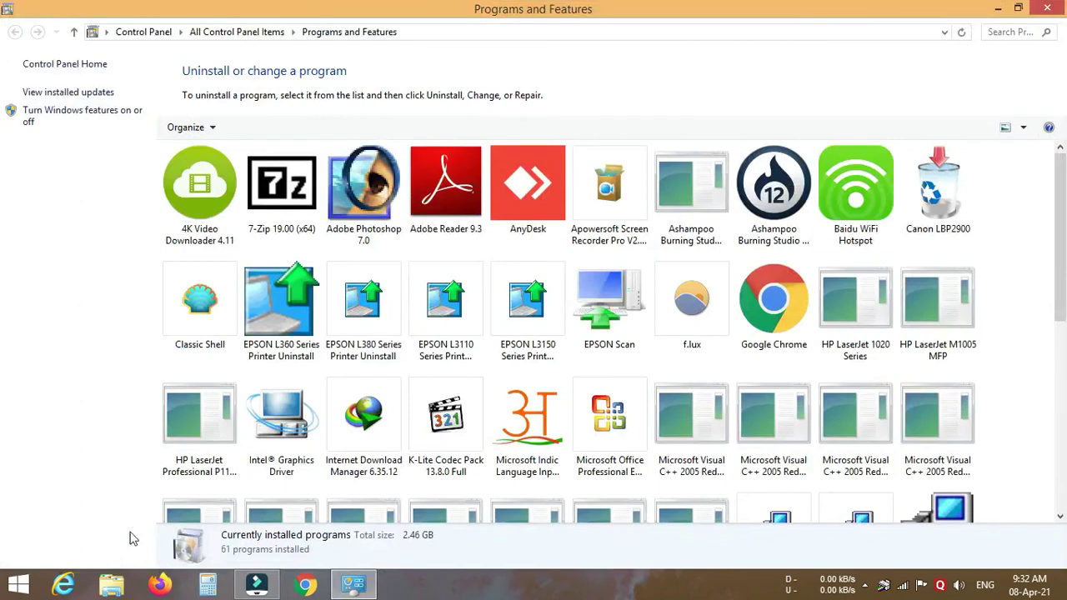
Uninstall VLC media player from the program list, including Delete preferences and cache, and close Programs and Features
left_click_drag(1060, 234, 1064, 398)
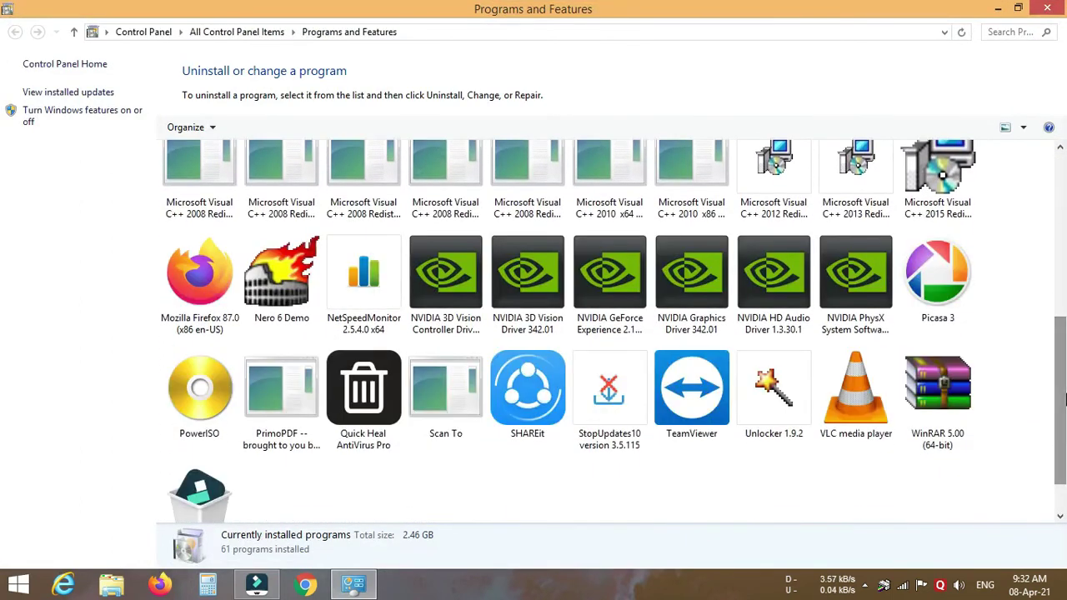
left_click(887, 399)
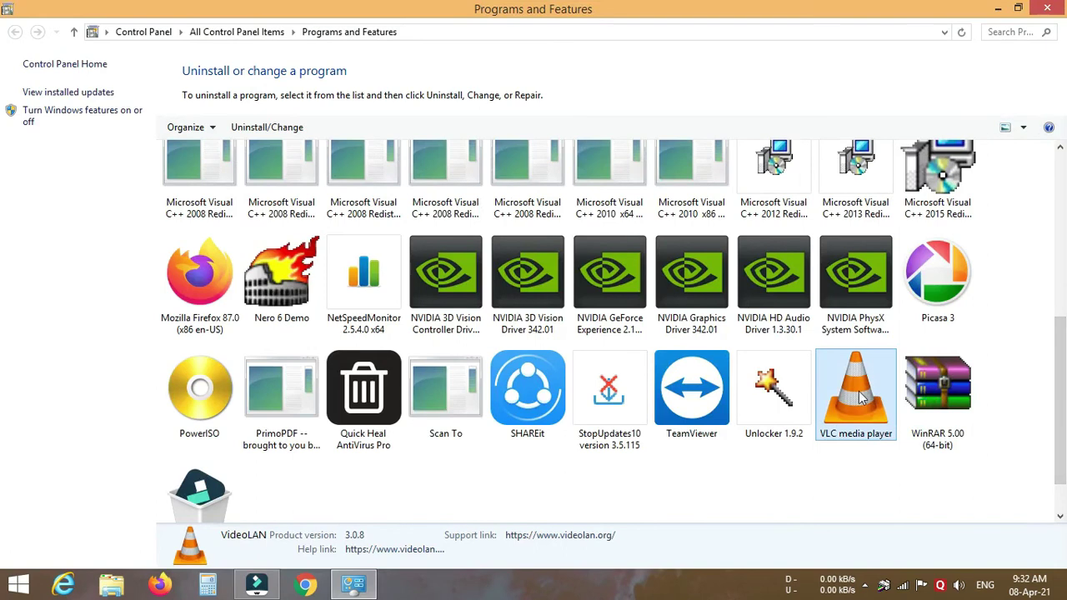
left_click(293, 132)
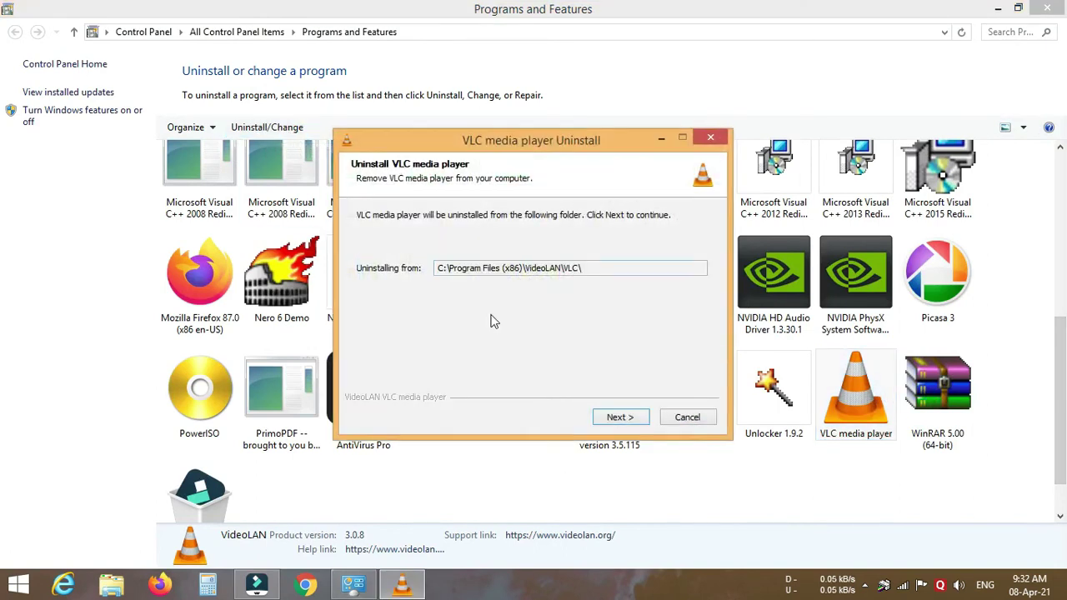
left_click(624, 418)
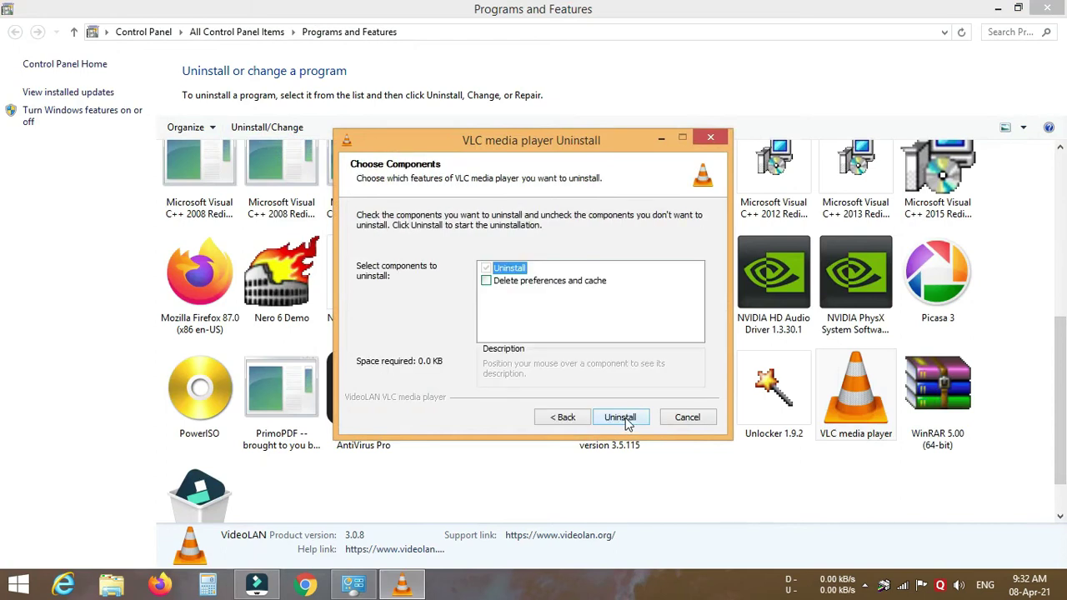
left_click(485, 281)
left_click(617, 419)
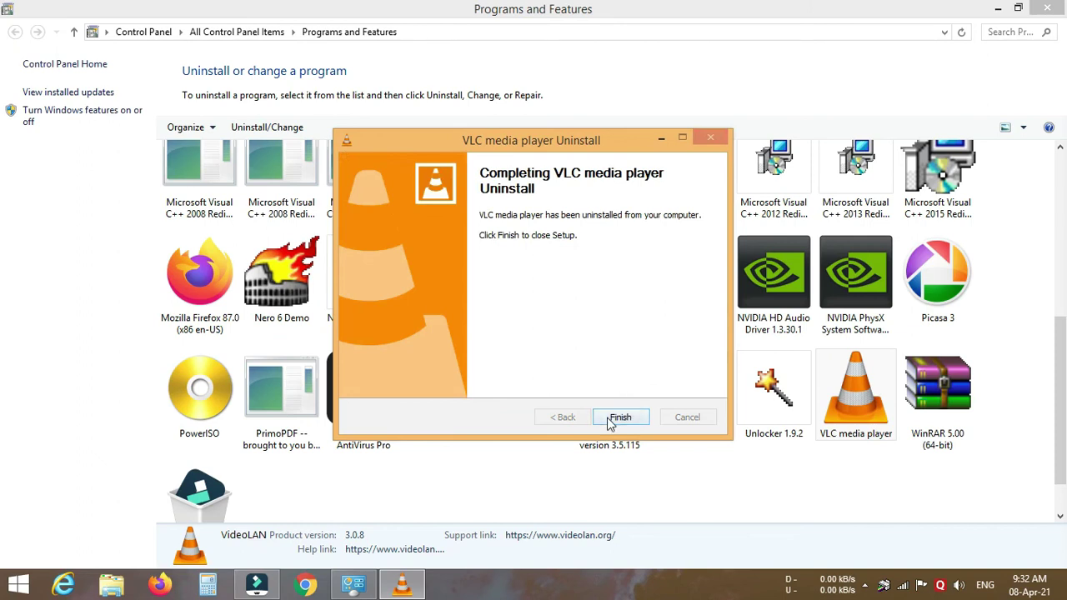
left_click(618, 418)
left_click(1047, 10)
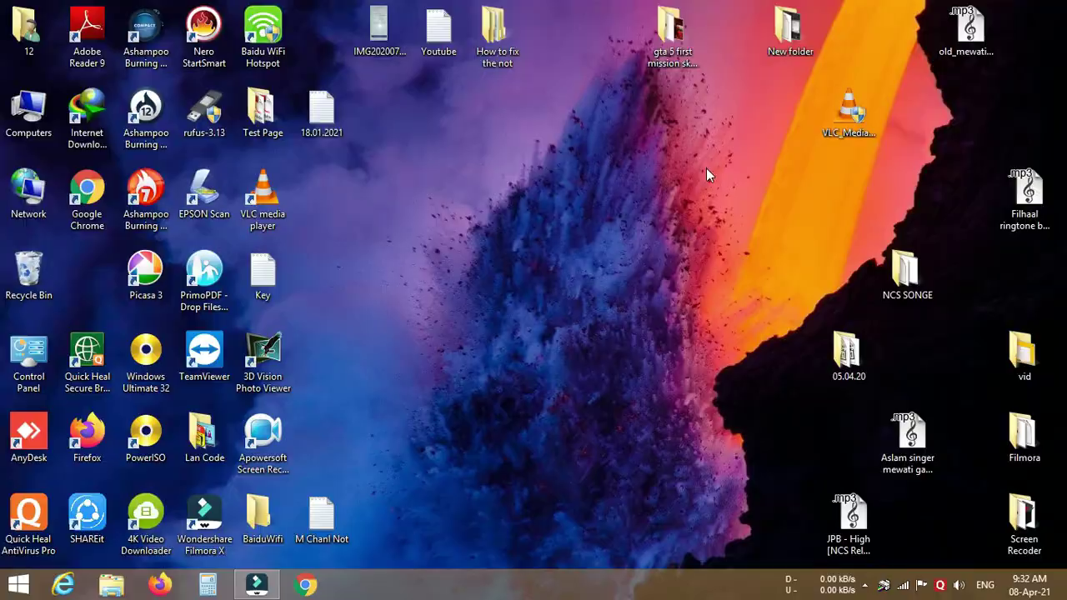